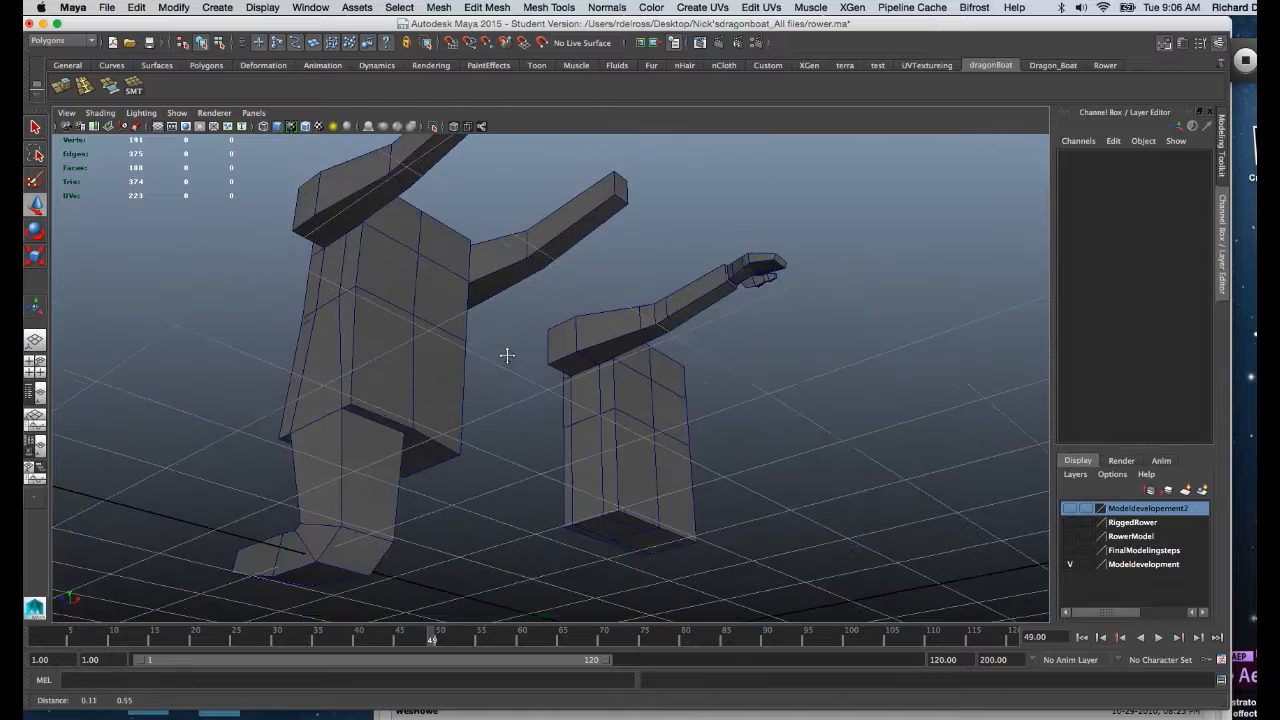
- Move the two lengthwise edges on the smaller torso's underside to set the width of the leg's base face
scroll(597, 432, "up", 1)
middle_click_drag(597, 432, 506, 323, "alt")
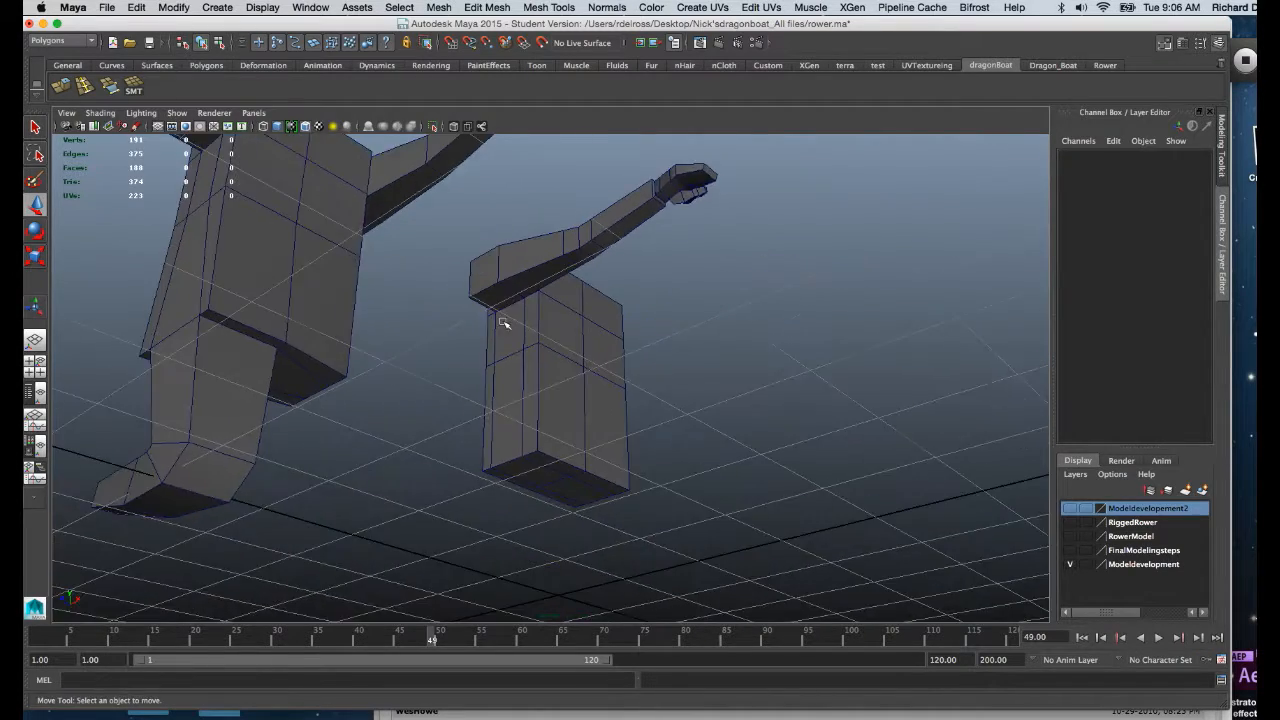
right_click_drag(506, 323, 540, 523, "alt")
left_click_drag(524, 443, 542, 438, "alt")
right_click_drag(542, 438, 512, 438, "alt")
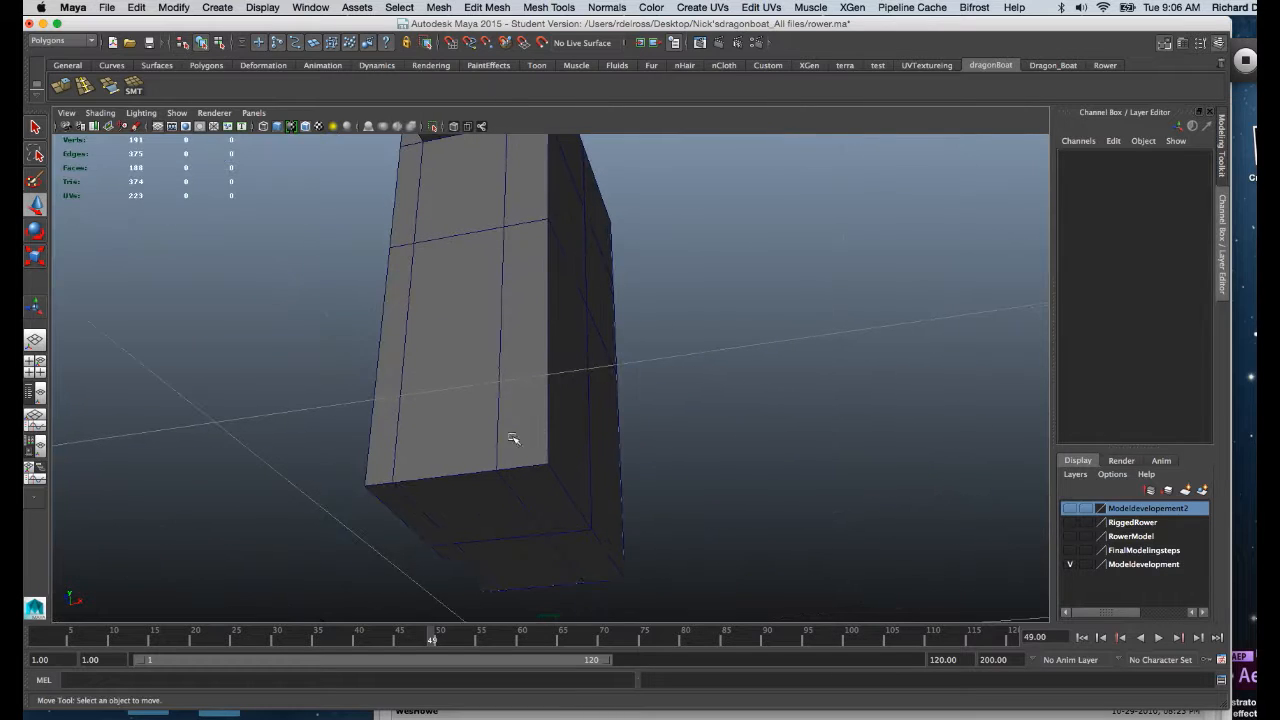
right_click(517, 443)
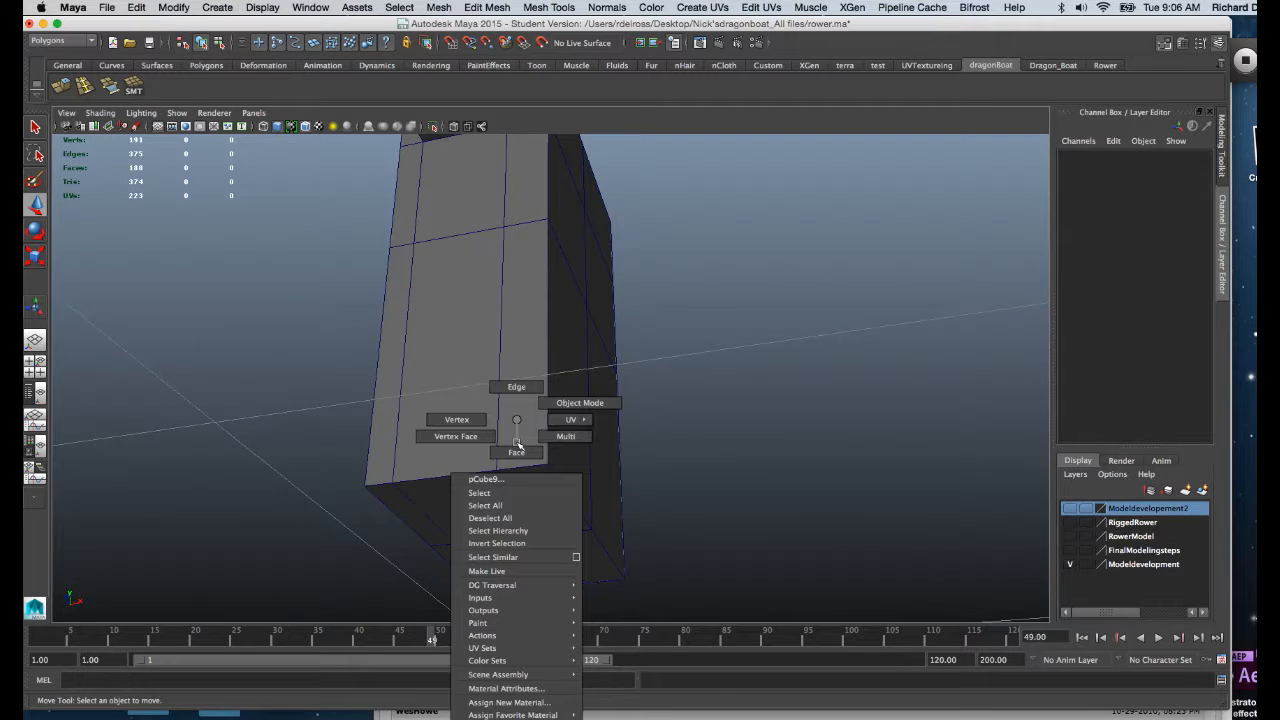
left_click(516, 387)
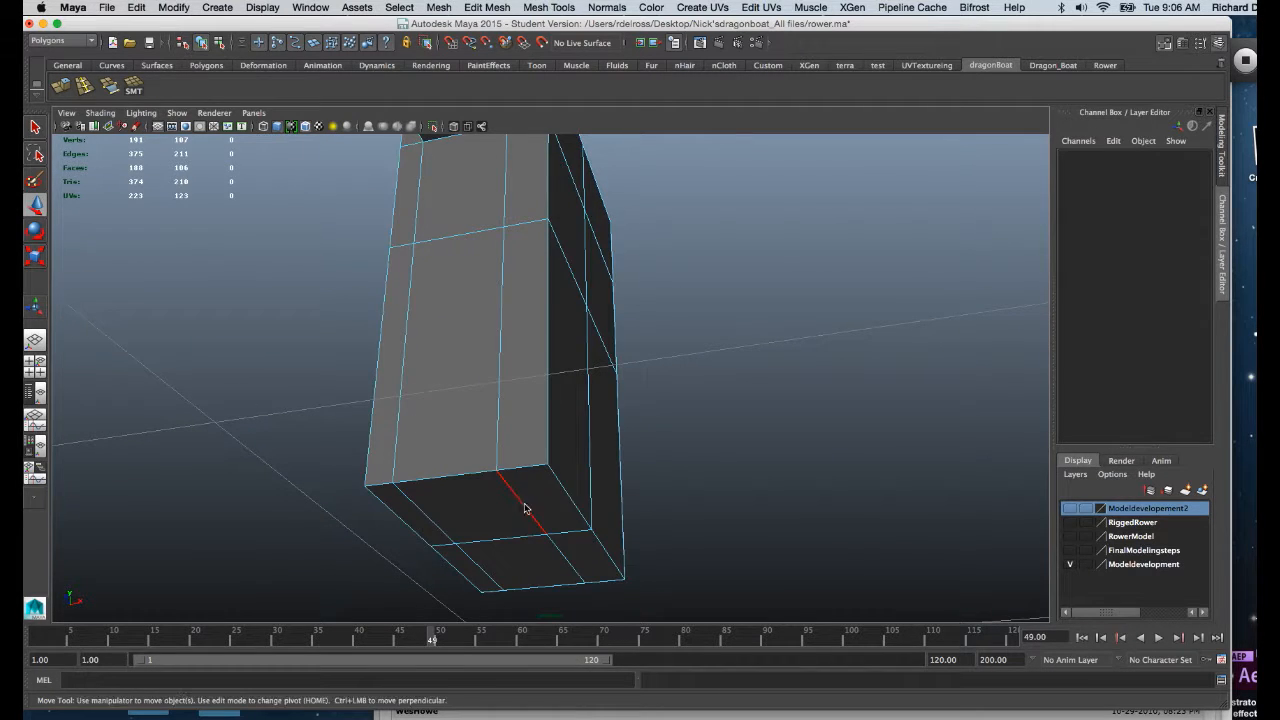
left_click(523, 500)
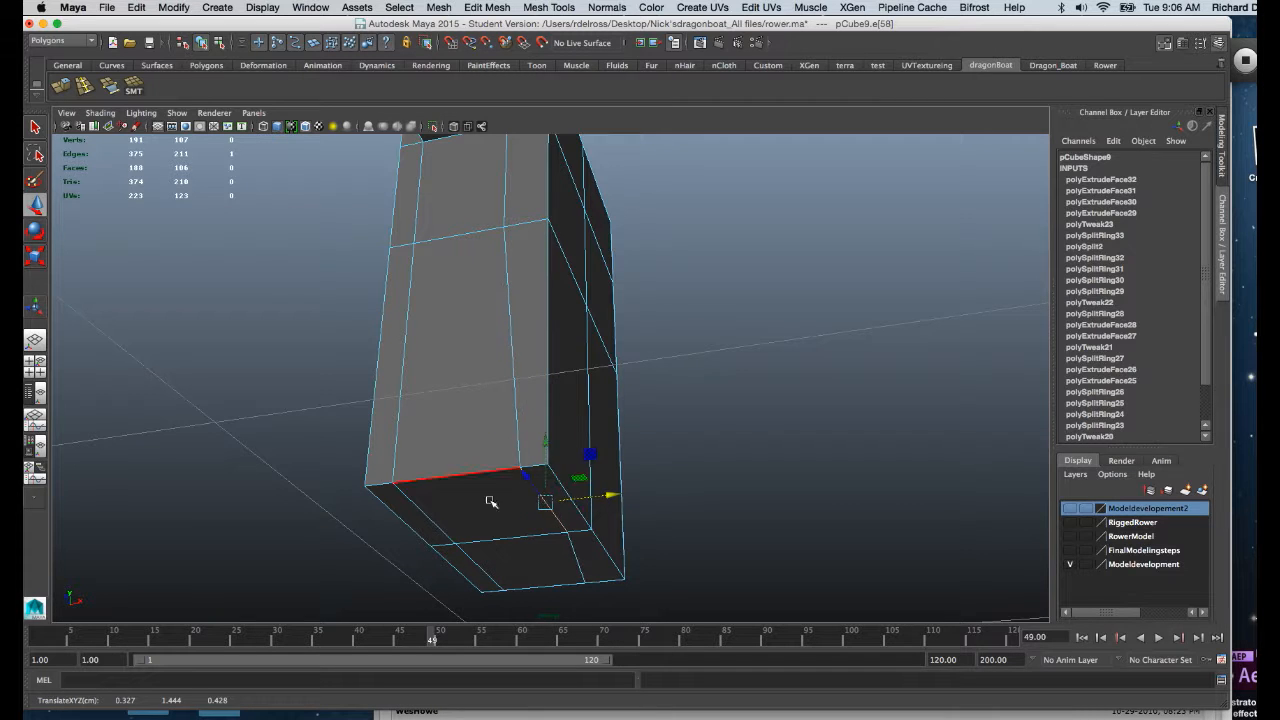
mouse_move(491, 503)
left_mouse_down("alt")
mouse_move(457, 491)
mouse_move(393, 508)
mouse_move(452, 483)
mouse_move(512, 497)
left_mouse_up("alt")
left_click(348, 502)
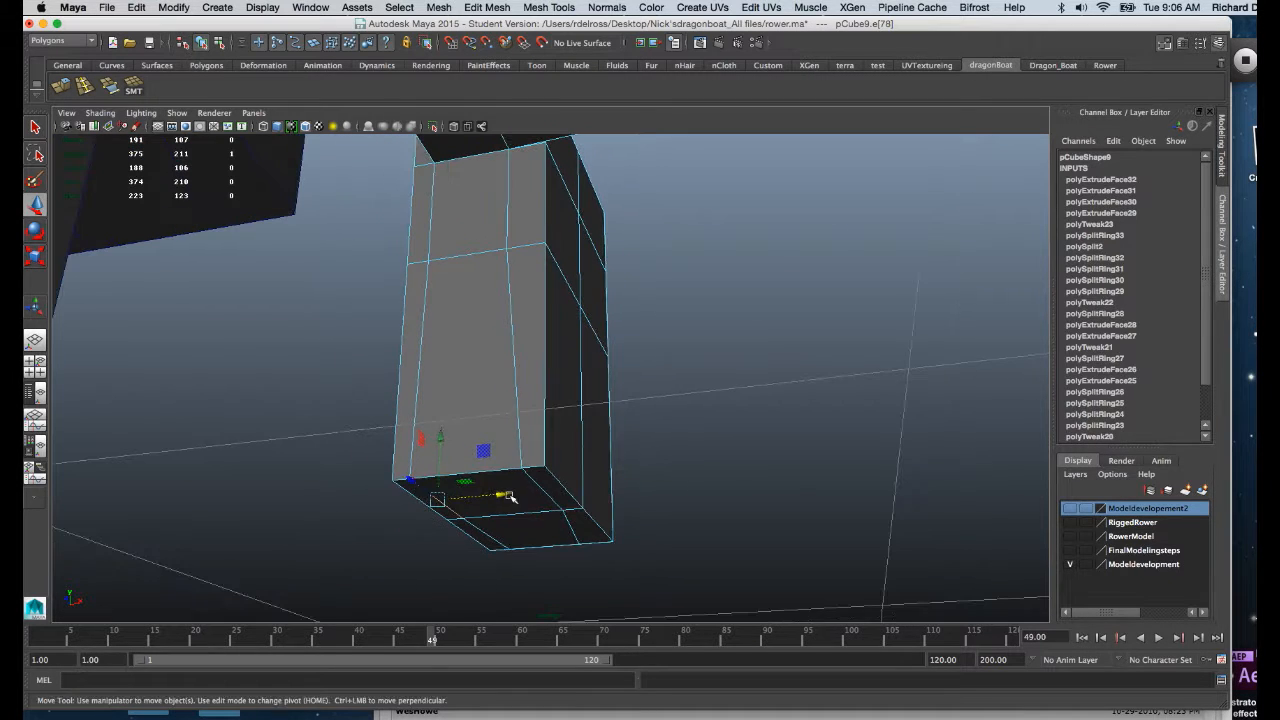
- Select the front middle face of the torso's underside and extrude it down about 1.139 to form the leg
right_click(512, 497)
right_click_drag(512, 487, 509, 452)
left_click(506, 497)
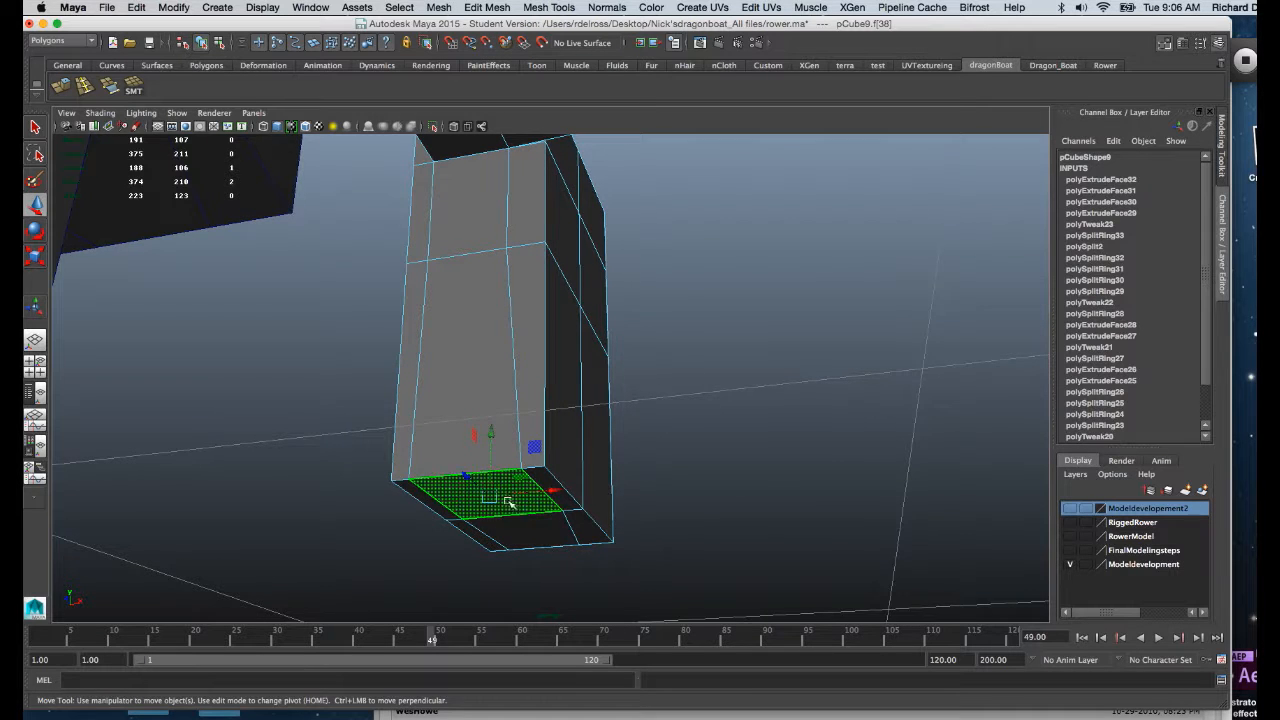
left_click_drag(503, 497, 388, 343, "alt")
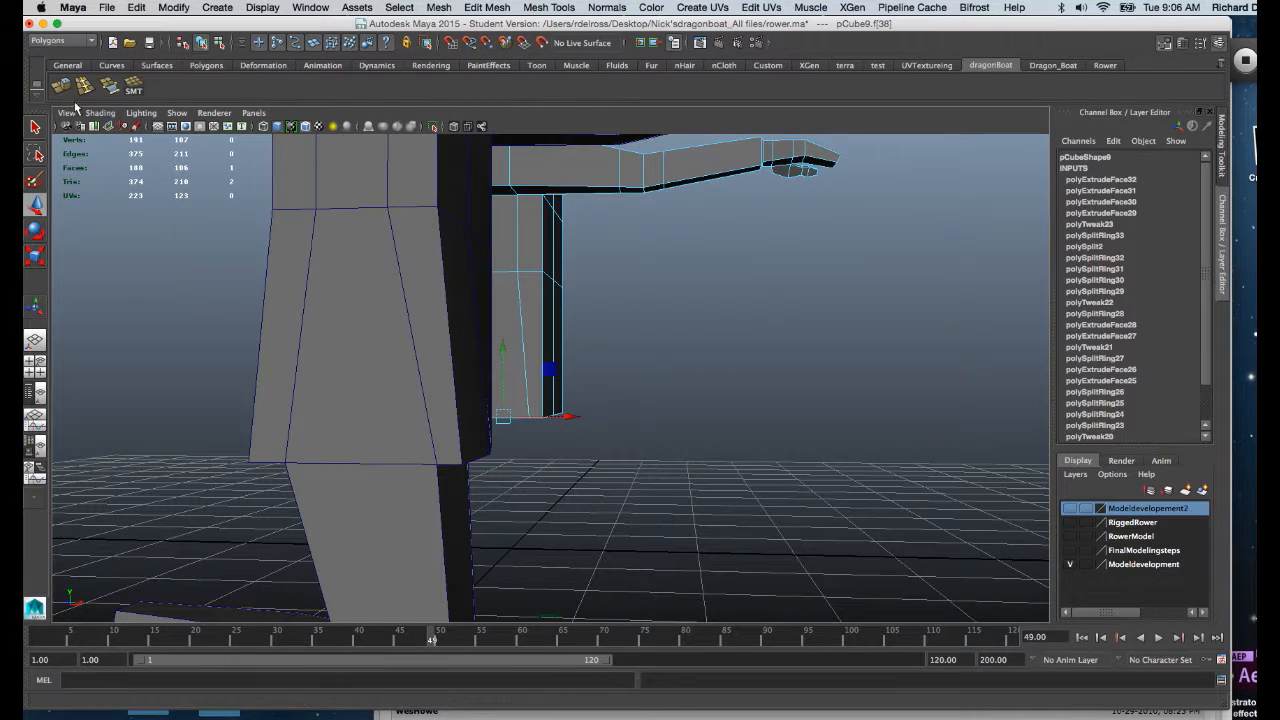
left_click(66, 87)
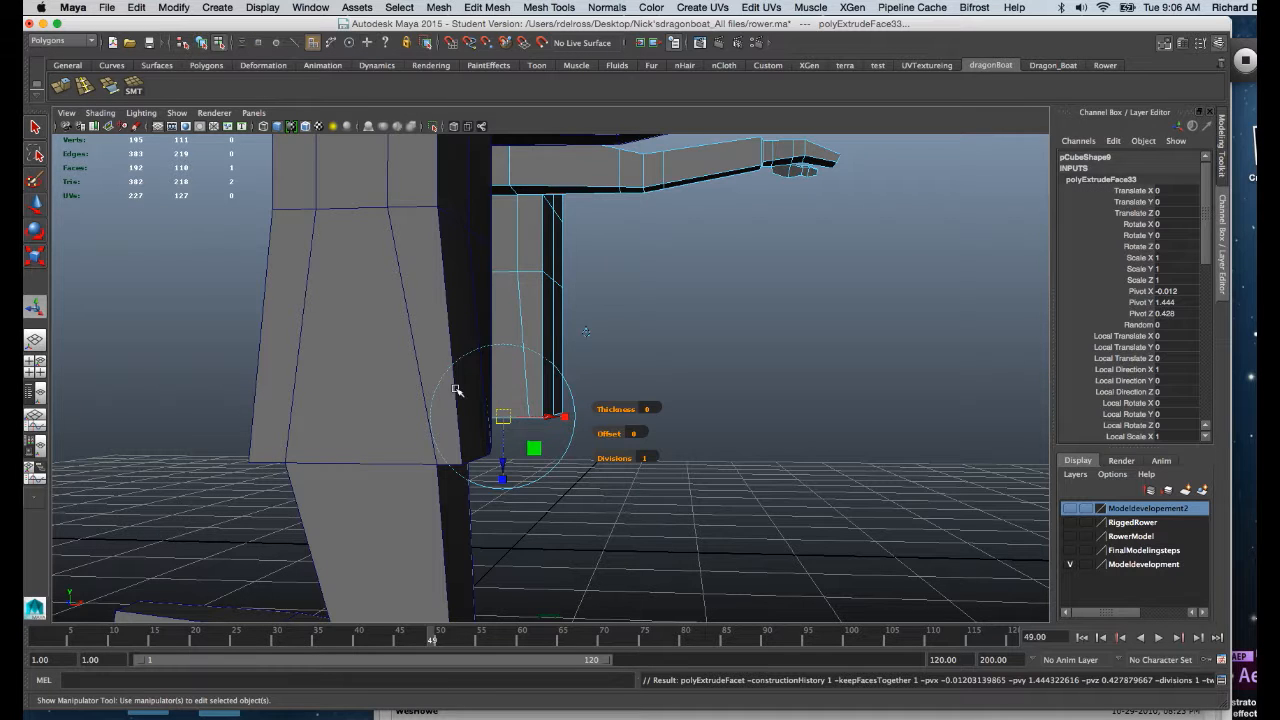
left_click_drag(505, 465, 524, 572)
left_click_drag(648, 470, 574, 470, "alt")
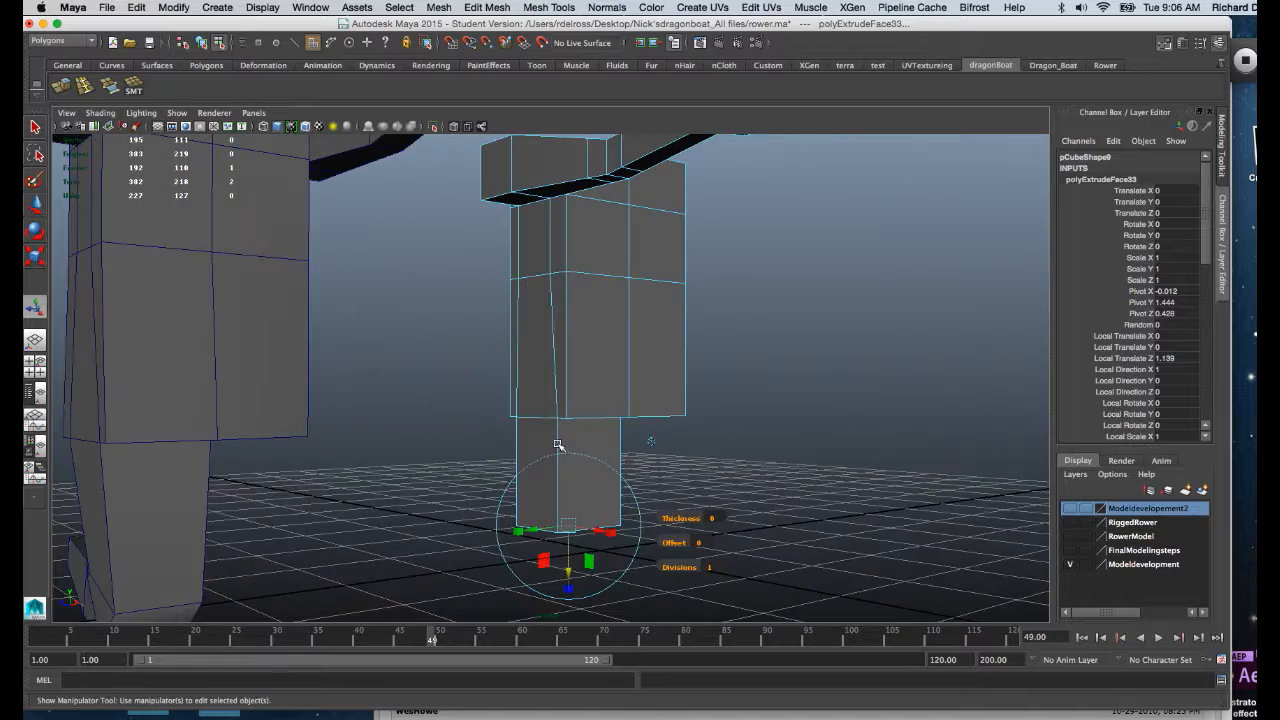
middle_click_drag(558, 445, 646, 326, "alt")
left_click_drag(254, 383, 416, 453, "alt")
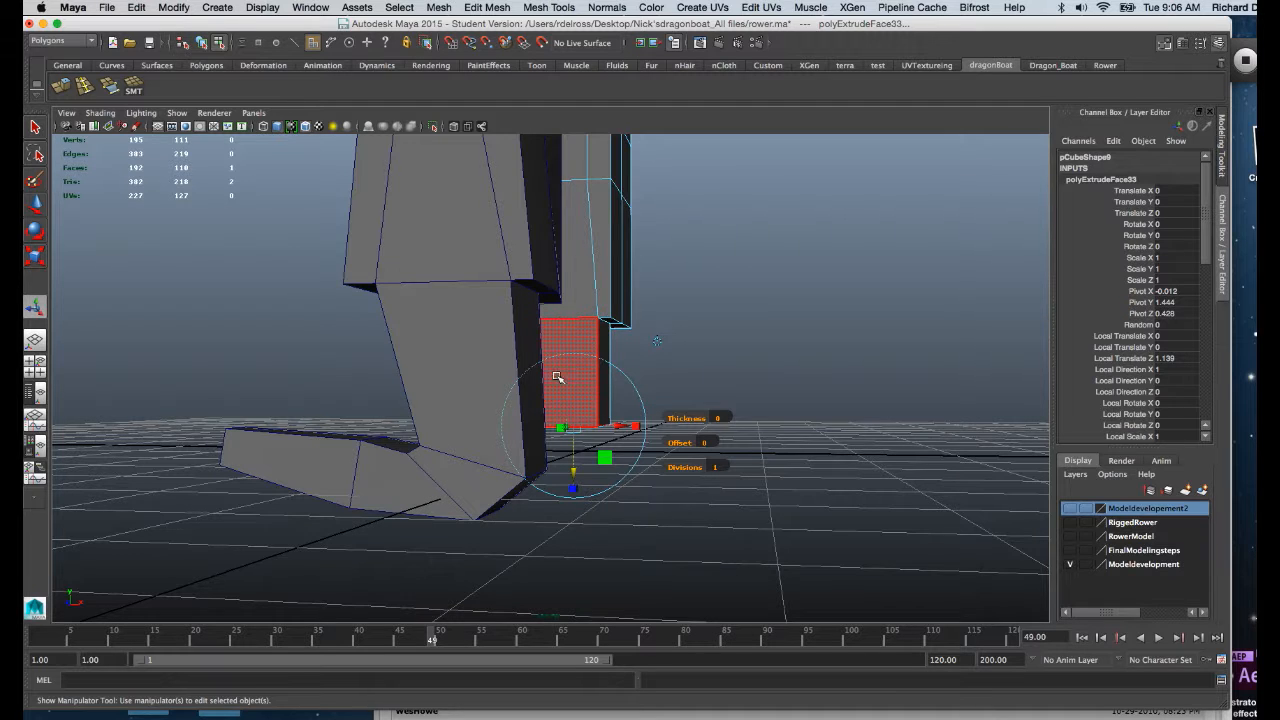
- Scale the leg's bottom face to 0.7 in its local X and tilt it at an angle for the ankle
key("f")
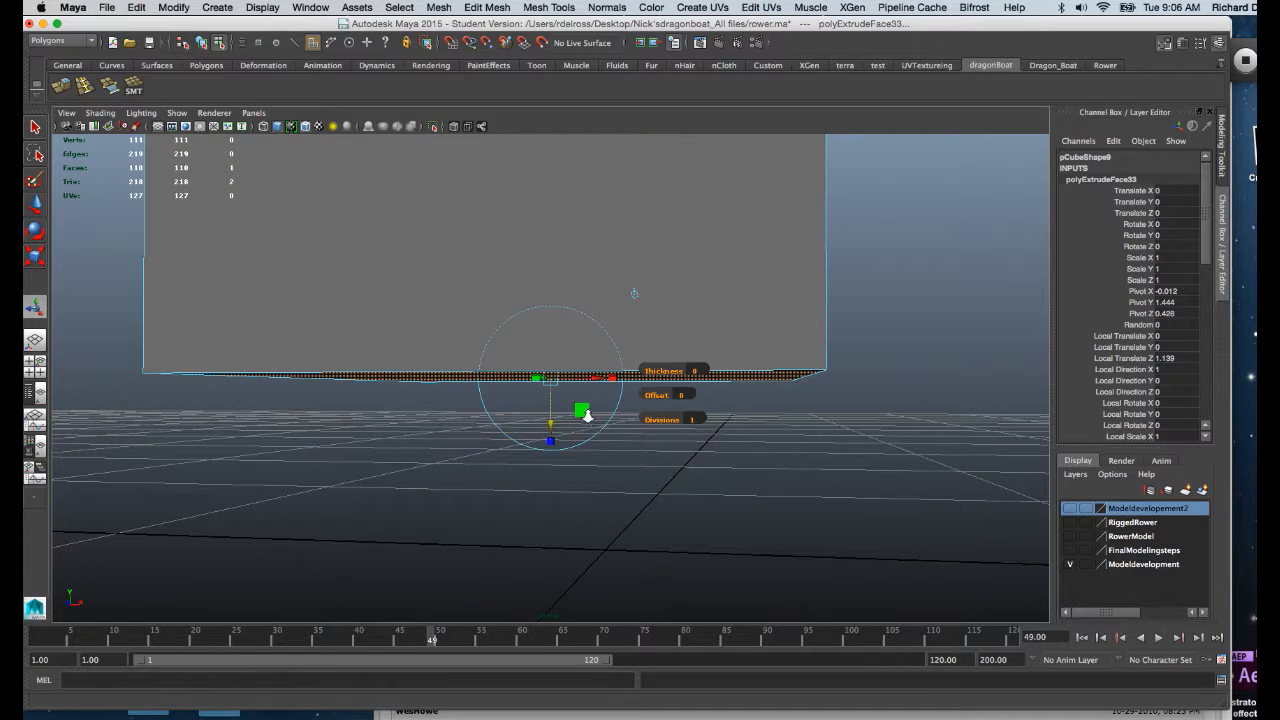
left_click_drag(586, 414, 541, 380, "alt")
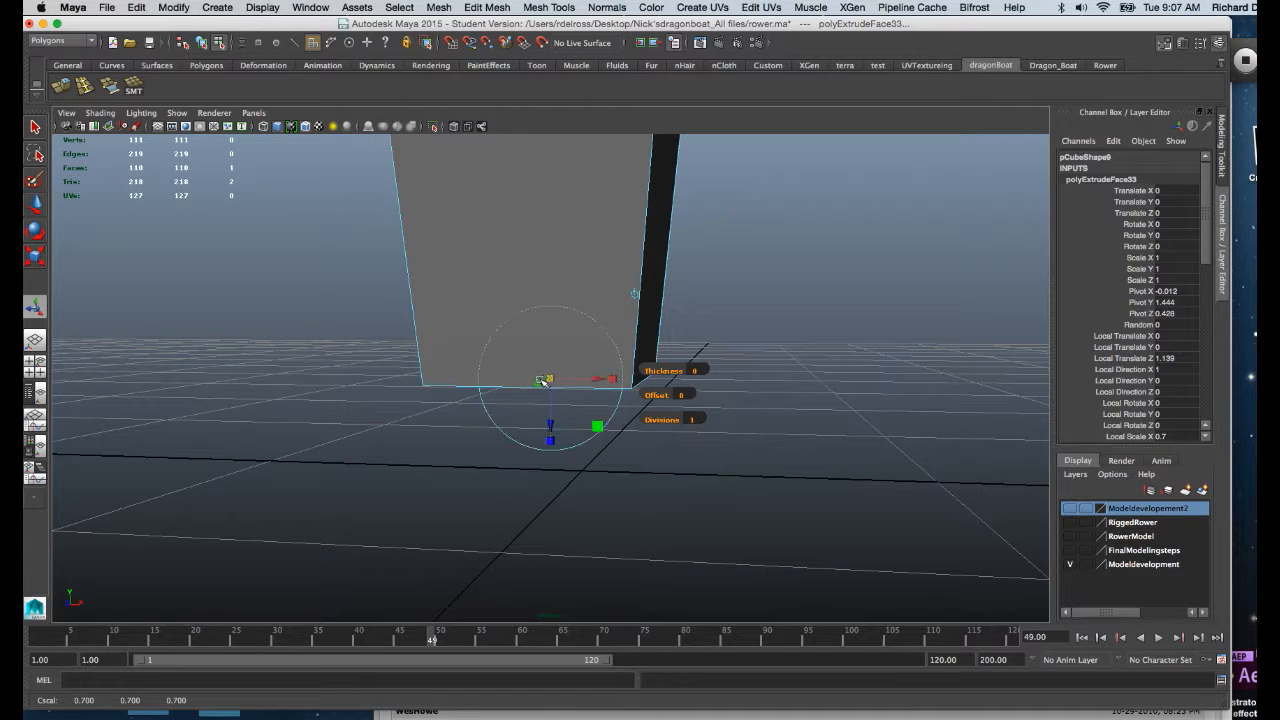
left_click(501, 428)
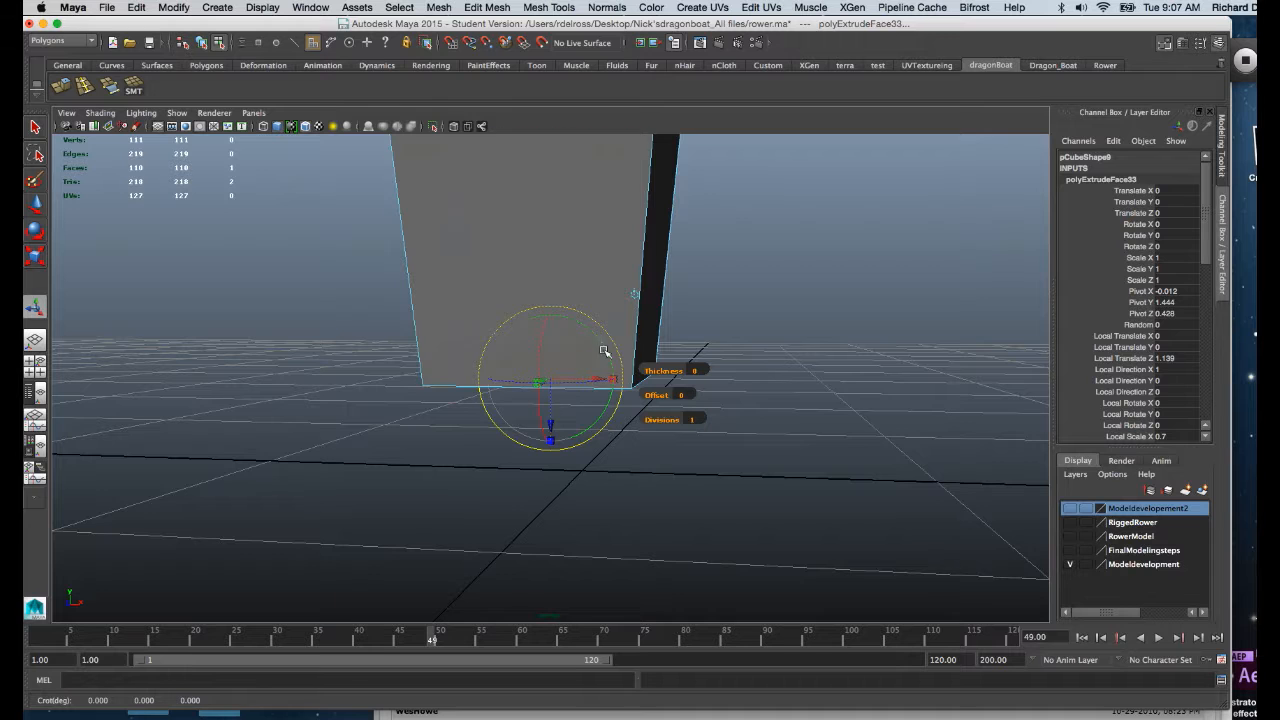
left_click_drag(602, 348, 463, 489)
- Extrude the leg's tilted bottom face about 0.262, narrowed to about 0.917 and rotated about -34.5 degrees in local Y
key("ctrl+e")
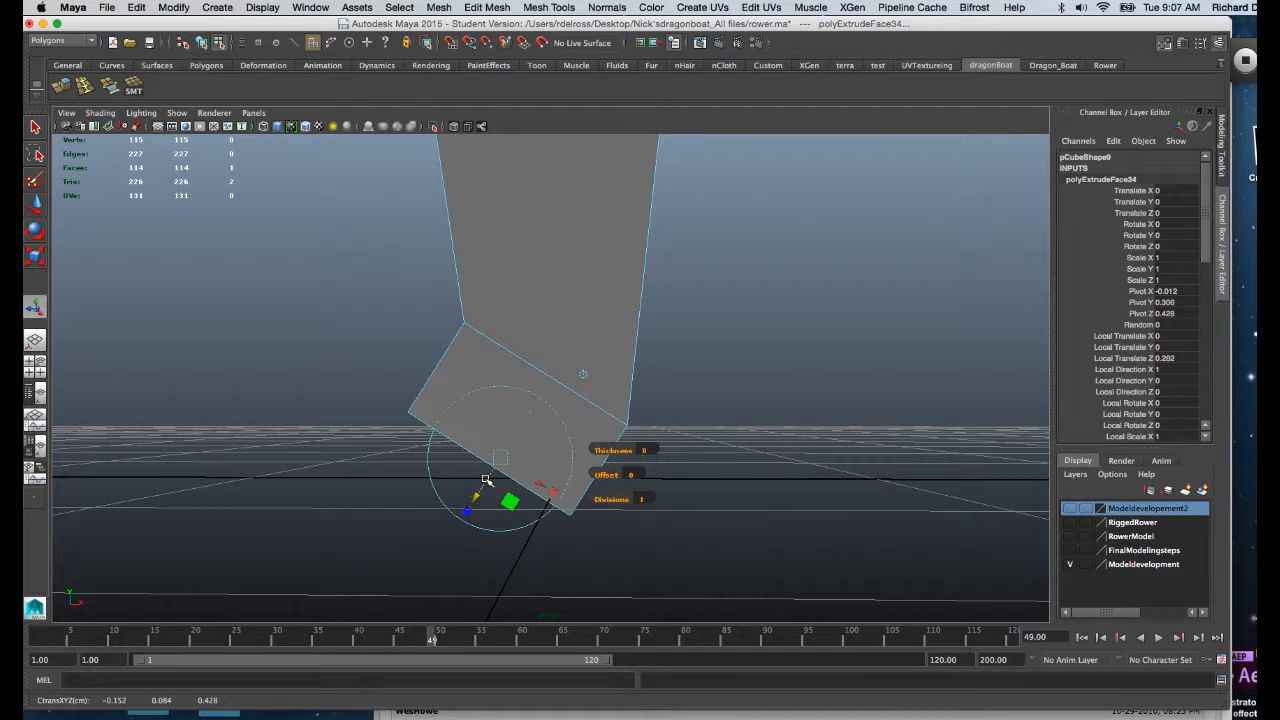
left_click(558, 493)
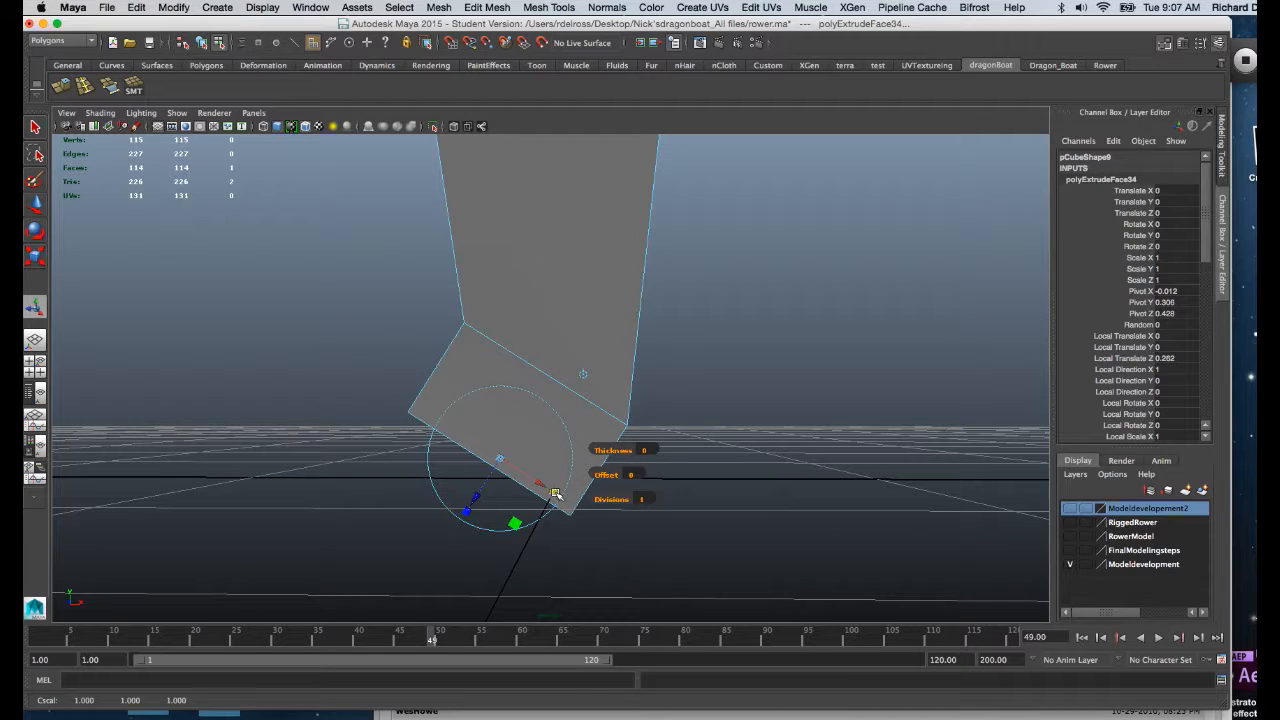
left_click_drag(501, 463, 476, 450)
left_click(498, 401)
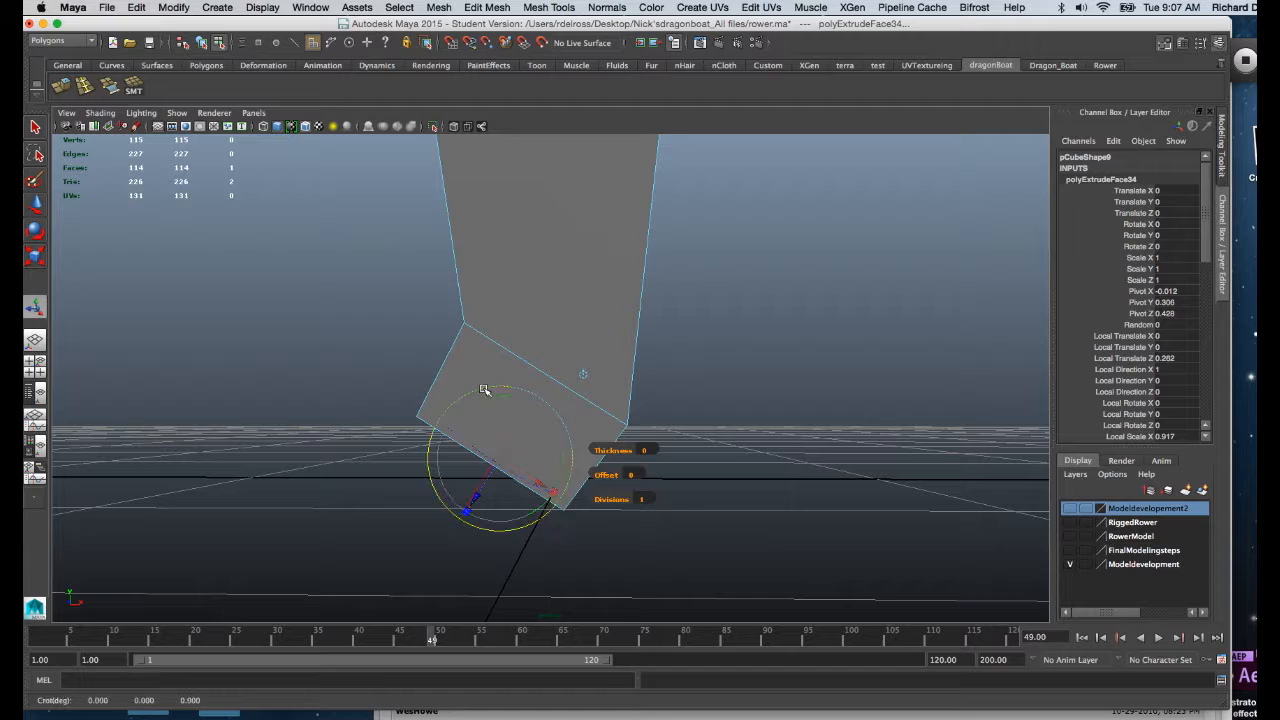
left_click_drag(498, 401, 587, 349)
key("super+z")
left_click_drag(525, 401, 528, 397)
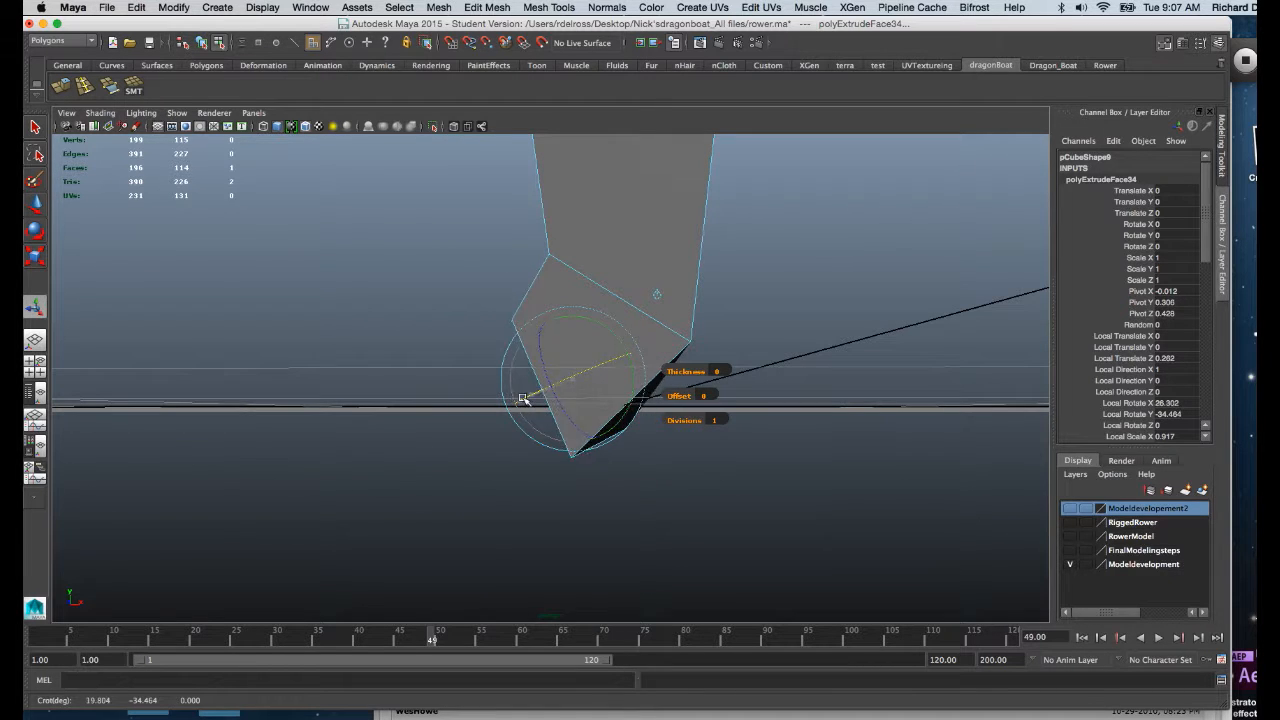
key("super+z")
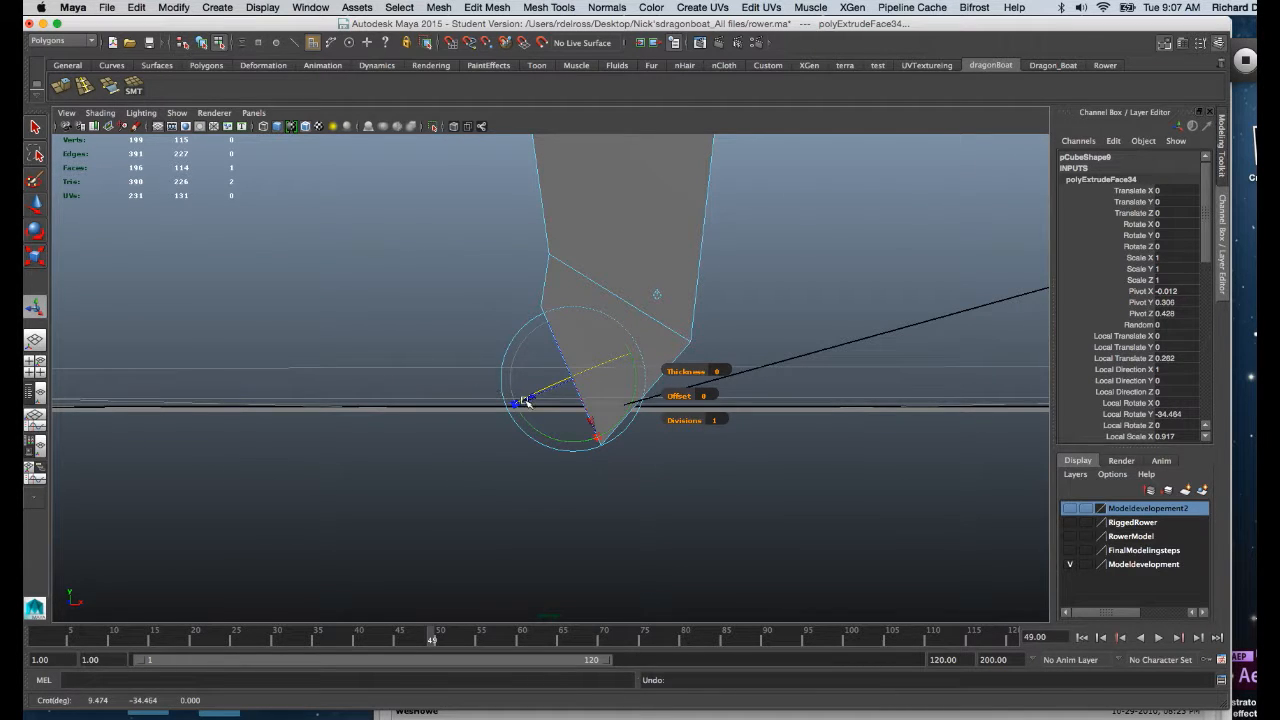
- Move the heel's end face to about -0.106 local X and 0.2 local Z, and rotate it to about -47.7 degrees
left_click(534, 400)
left_click_drag(534, 400, 515, 403)
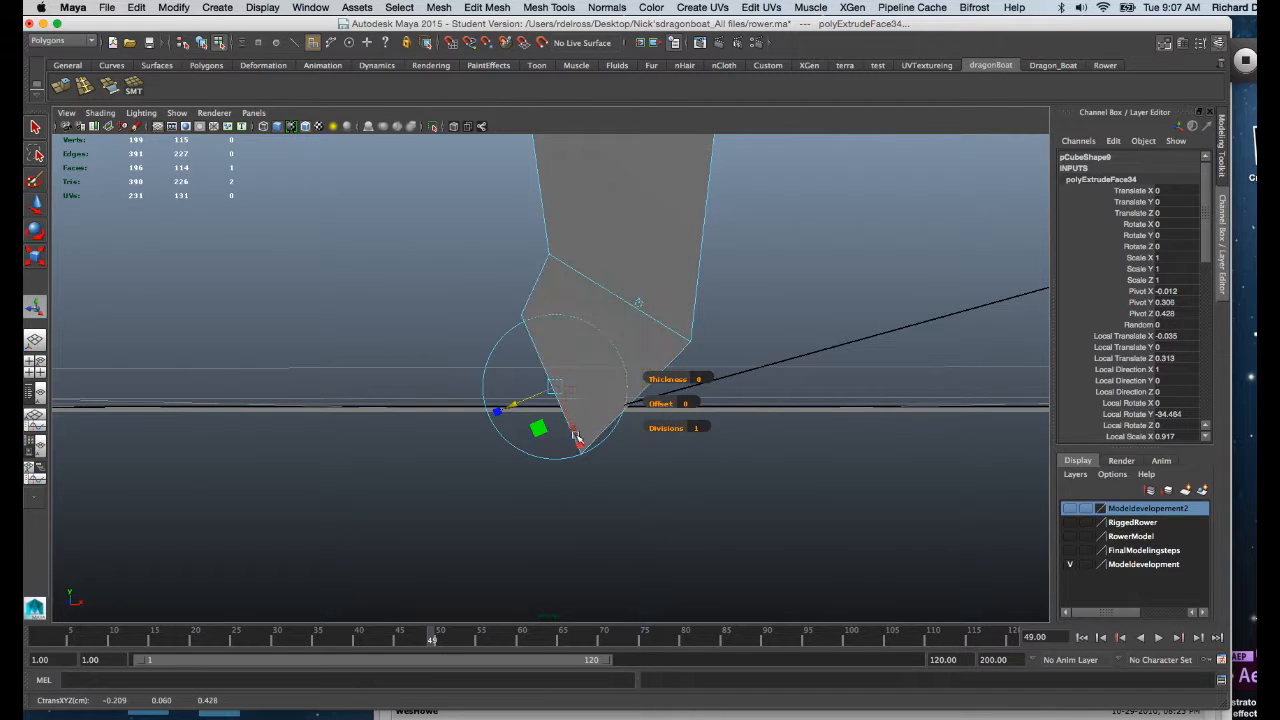
left_click_drag(572, 432, 517, 362)
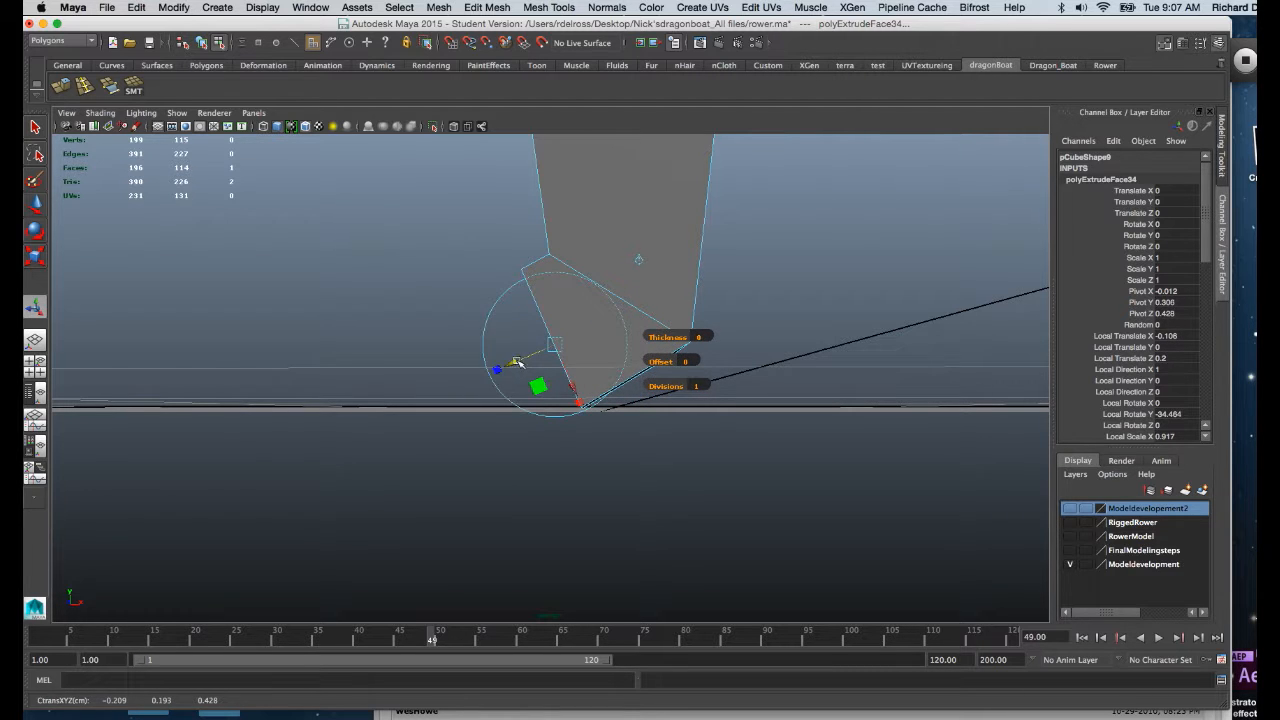
left_click(491, 312)
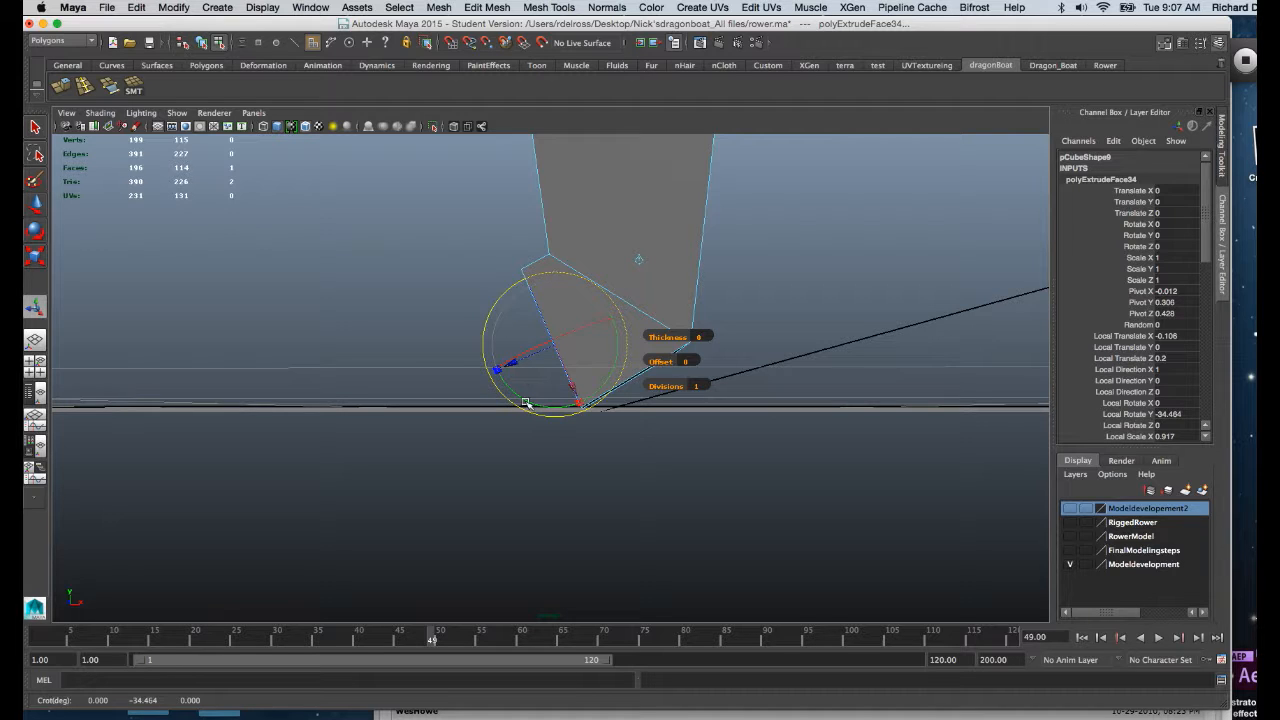
mouse_move(525, 402)
left_mouse_down()
mouse_move(514, 393)
mouse_move(525, 377)
mouse_move(531, 440)
mouse_move(524, 418)
left_mouse_up()
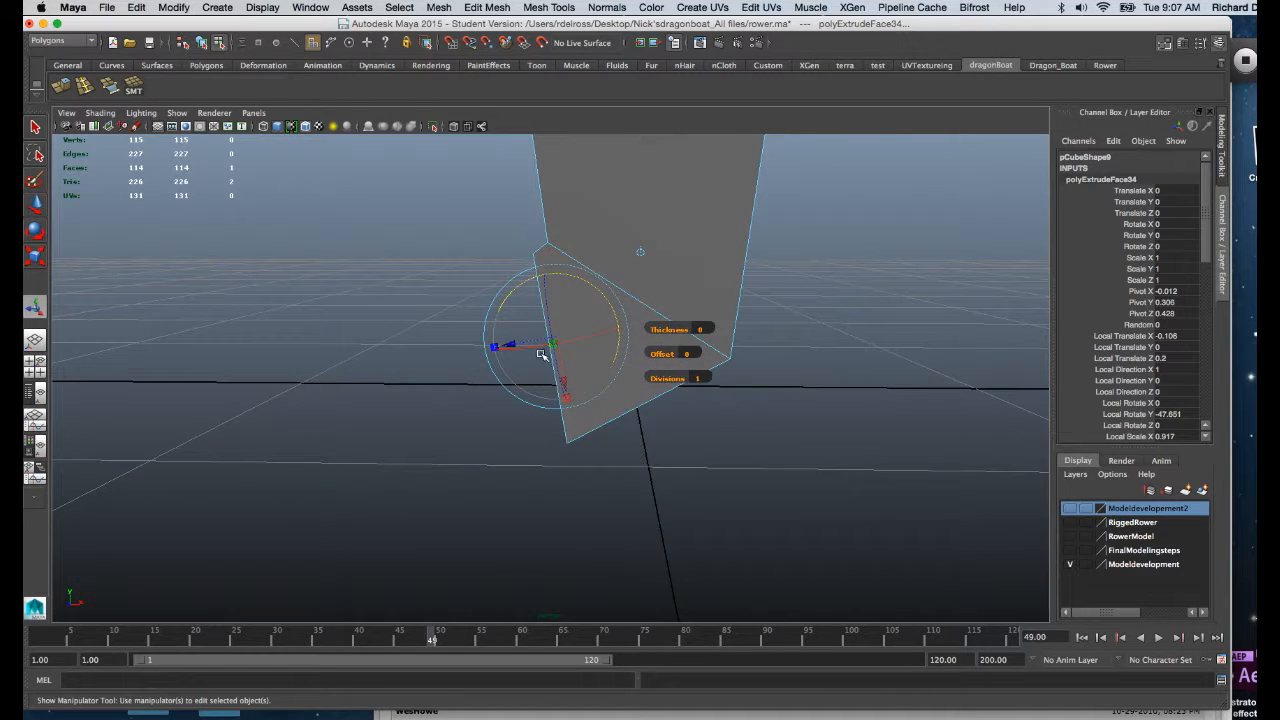
- Extrude the heel's end face forward about 0.418, turned about -14.4 degrees in local Y, and scale it to shape the midfoot
key("ctrl+e")
left_click_drag(510, 344, 455, 349)
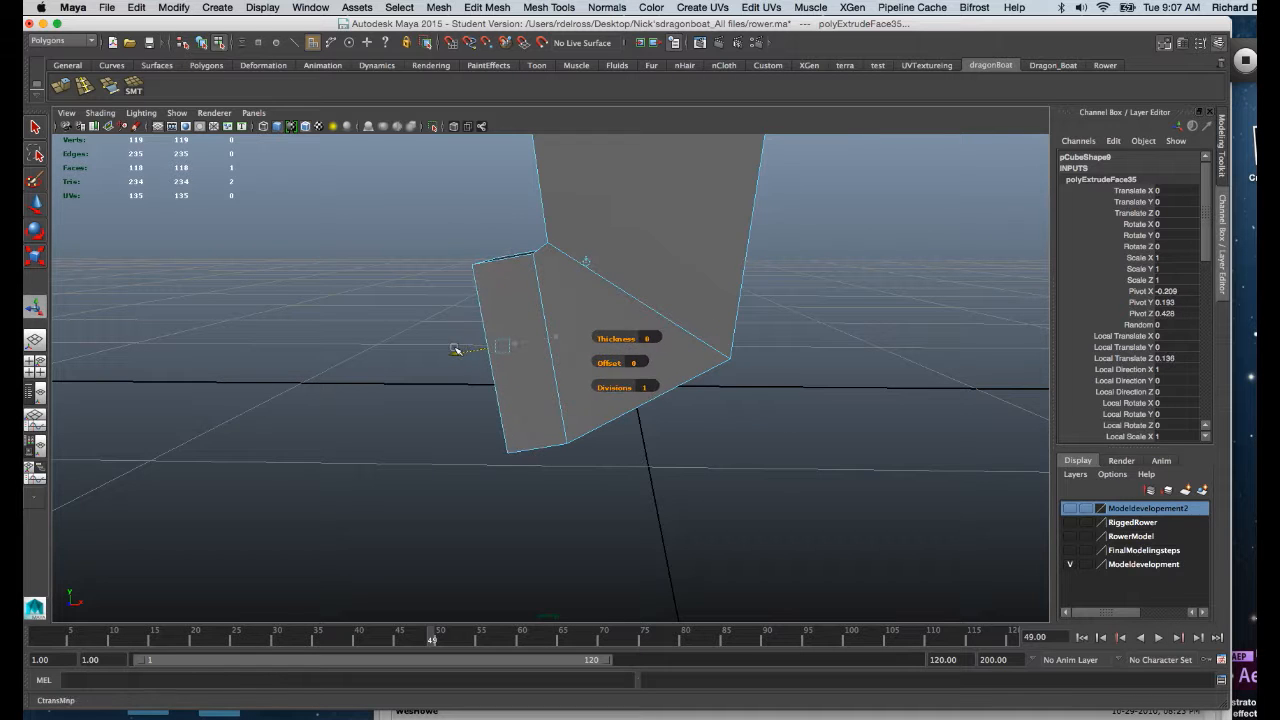
left_click_drag(508, 394, 506, 373)
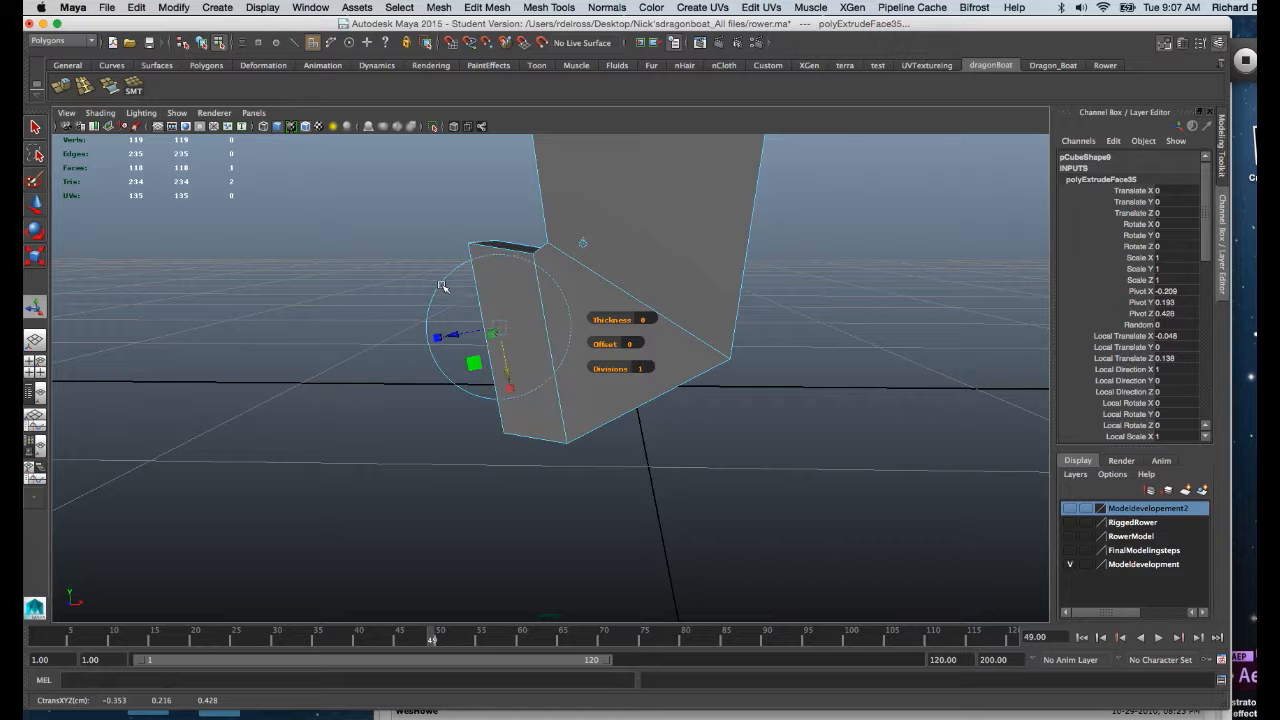
left_click_drag(441, 284, 441, 286)
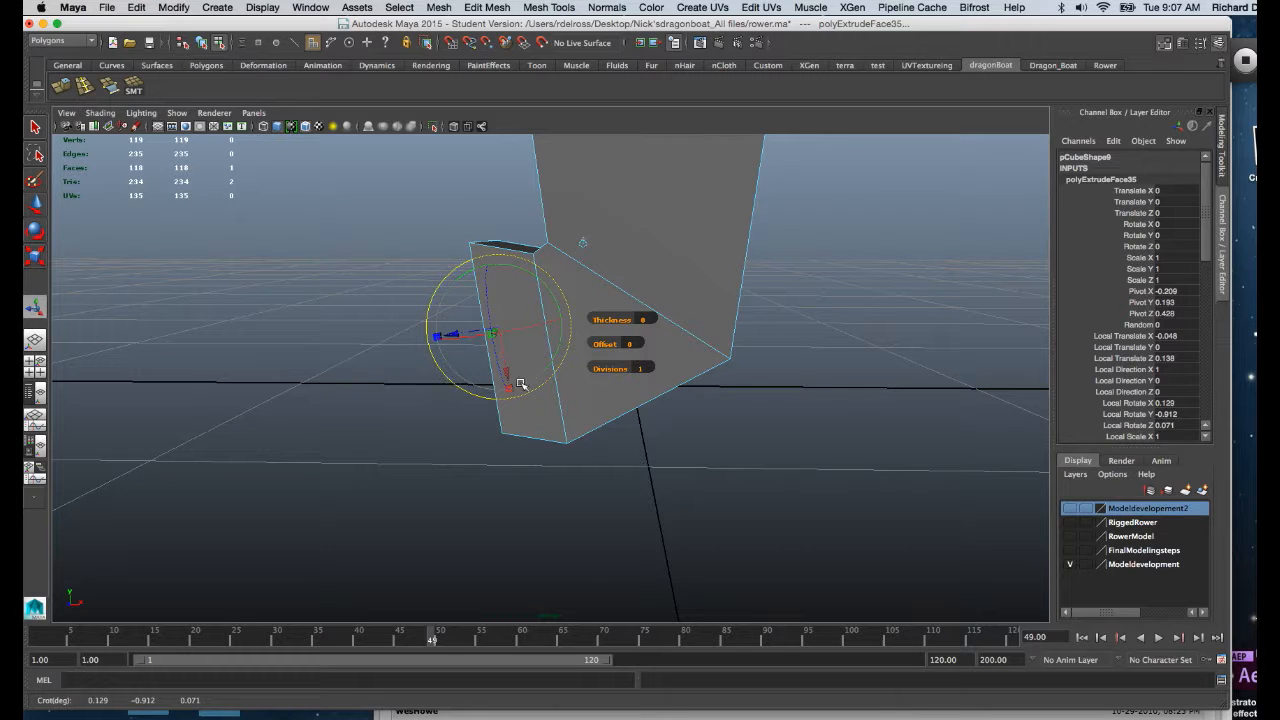
left_click_drag(543, 371, 471, 356)
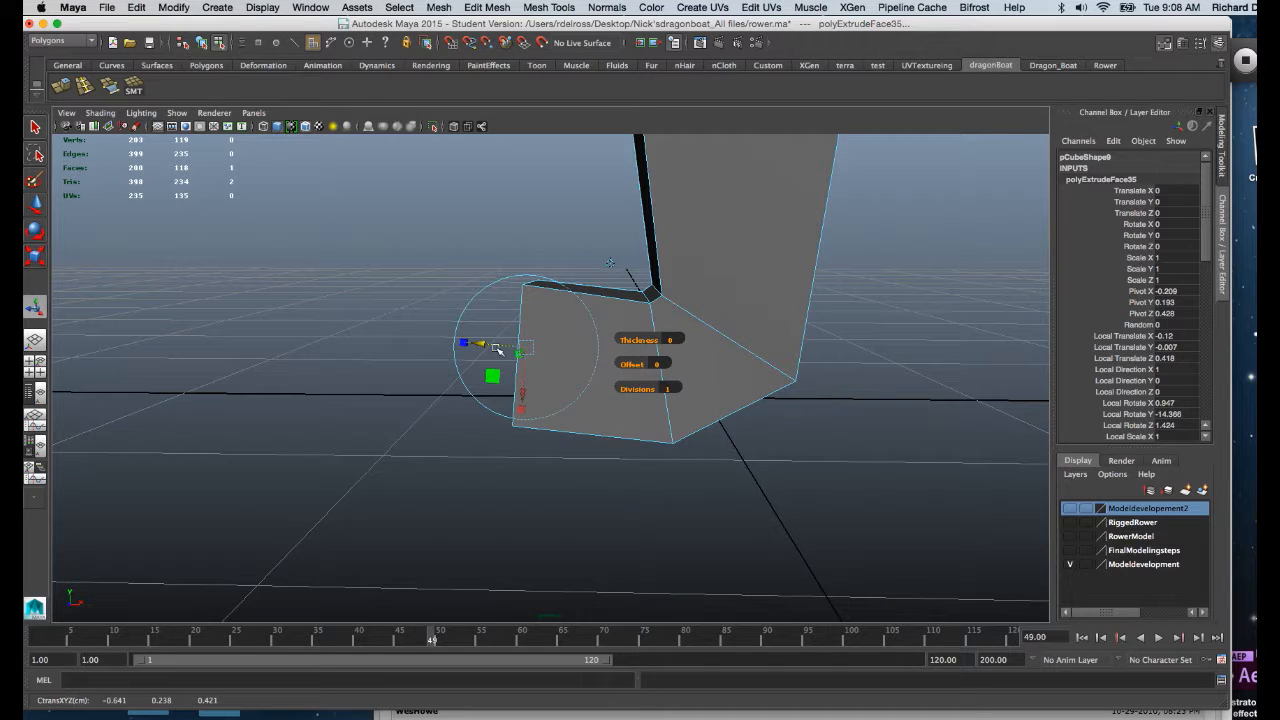
left_click(522, 410)
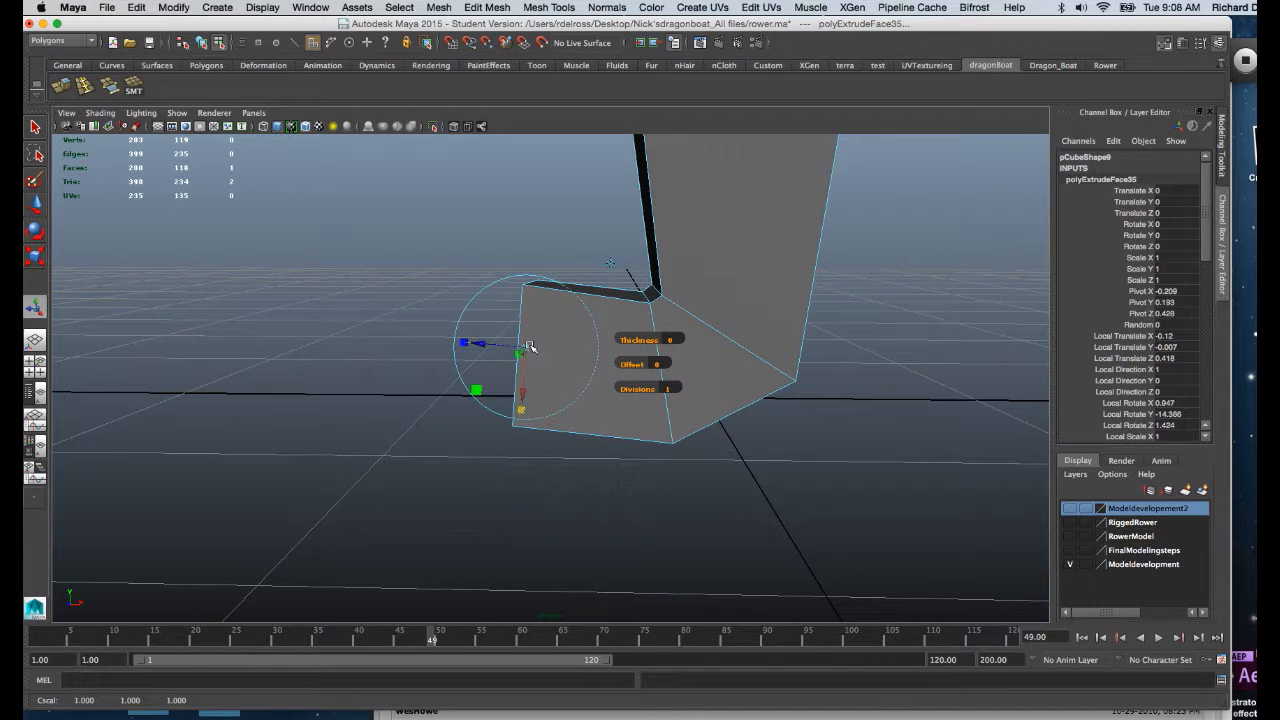
left_click_drag(529, 346, 534, 337)
- Extrude the midfoot's front face forward about 1.006 to form the rest of the foot
right_click_drag(531, 341, 492, 335, "alt")
key("ctrl+e")
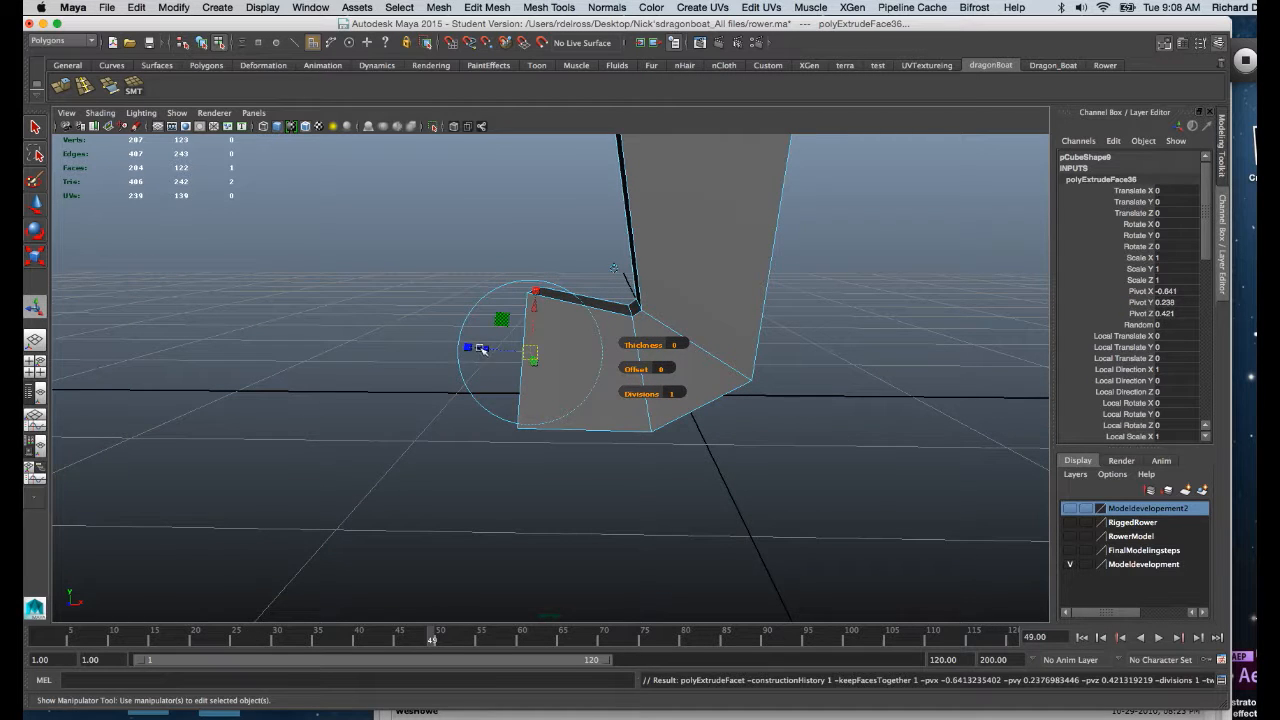
left_click_drag(481, 348, 231, 354)
right_click_drag(595, 405, 526, 284, "alt")
left_click_drag(526, 284, 612, 365, "alt")
middle_click_drag(623, 283, 611, 437, "alt")
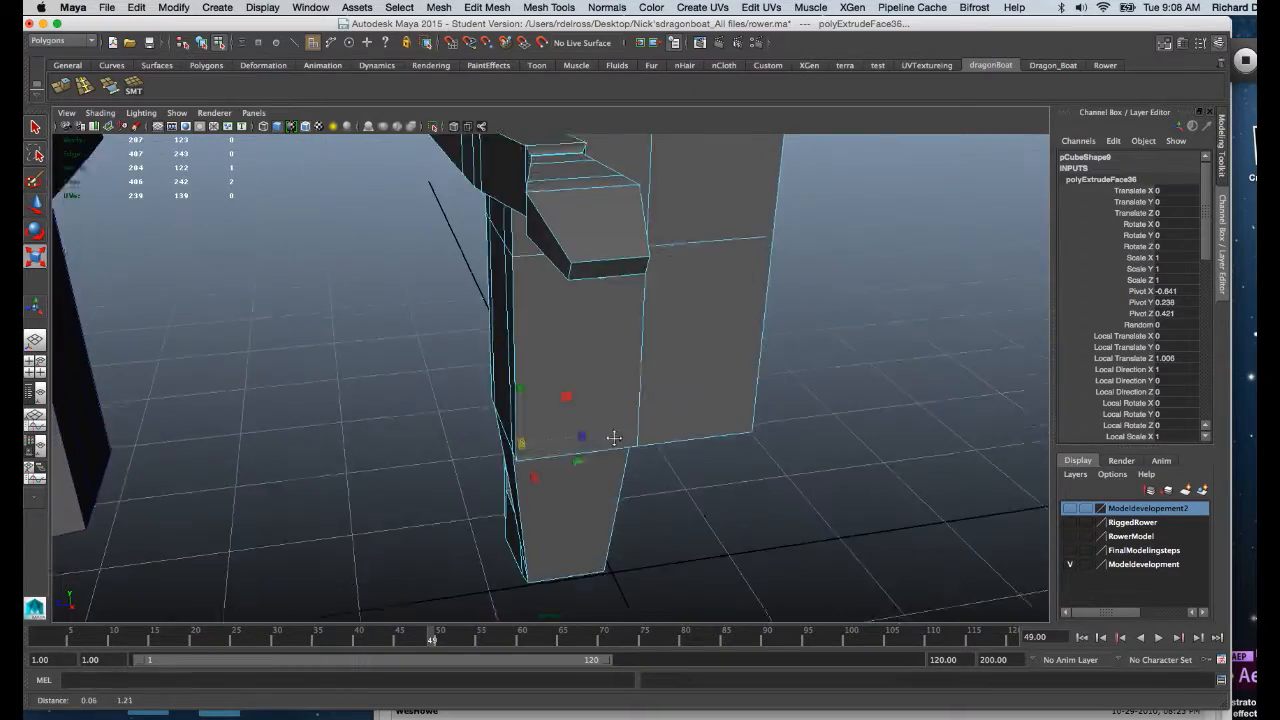
right_click_drag(611, 437, 577, 329, "alt")
left_click_drag(577, 329, 600, 349, "alt")
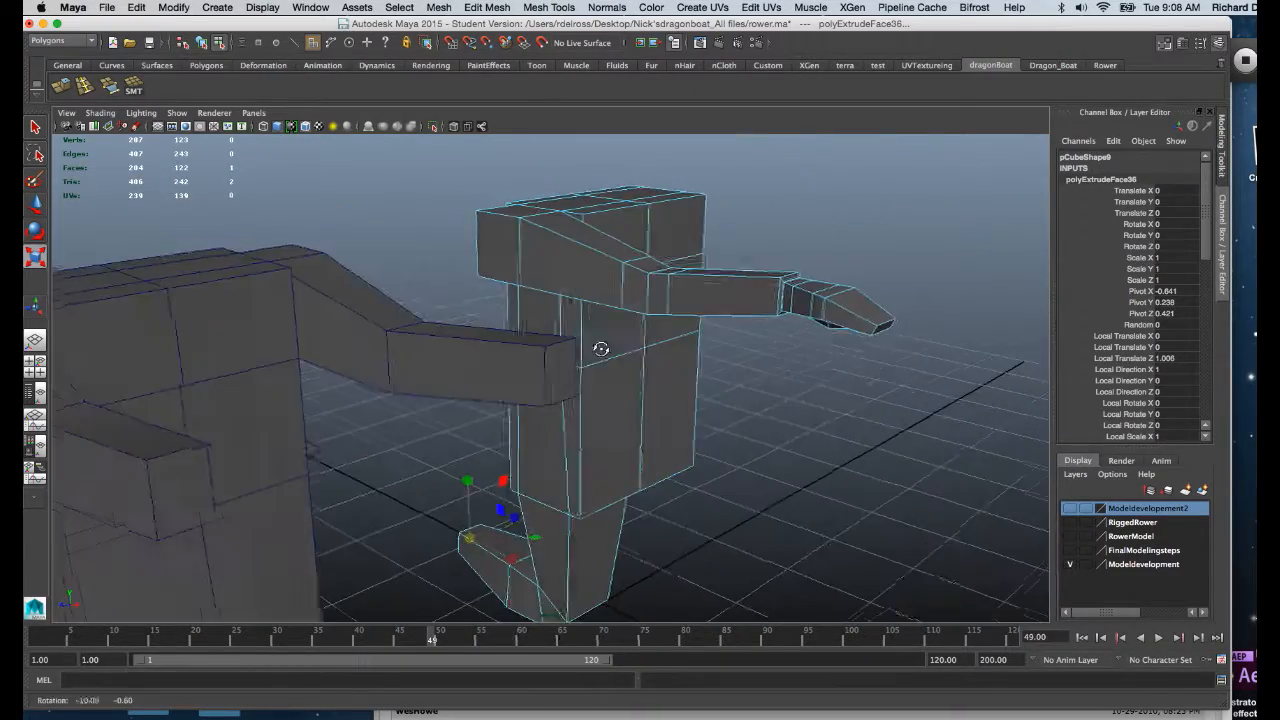
middle_click_drag(600, 349, 608, 323, "alt")
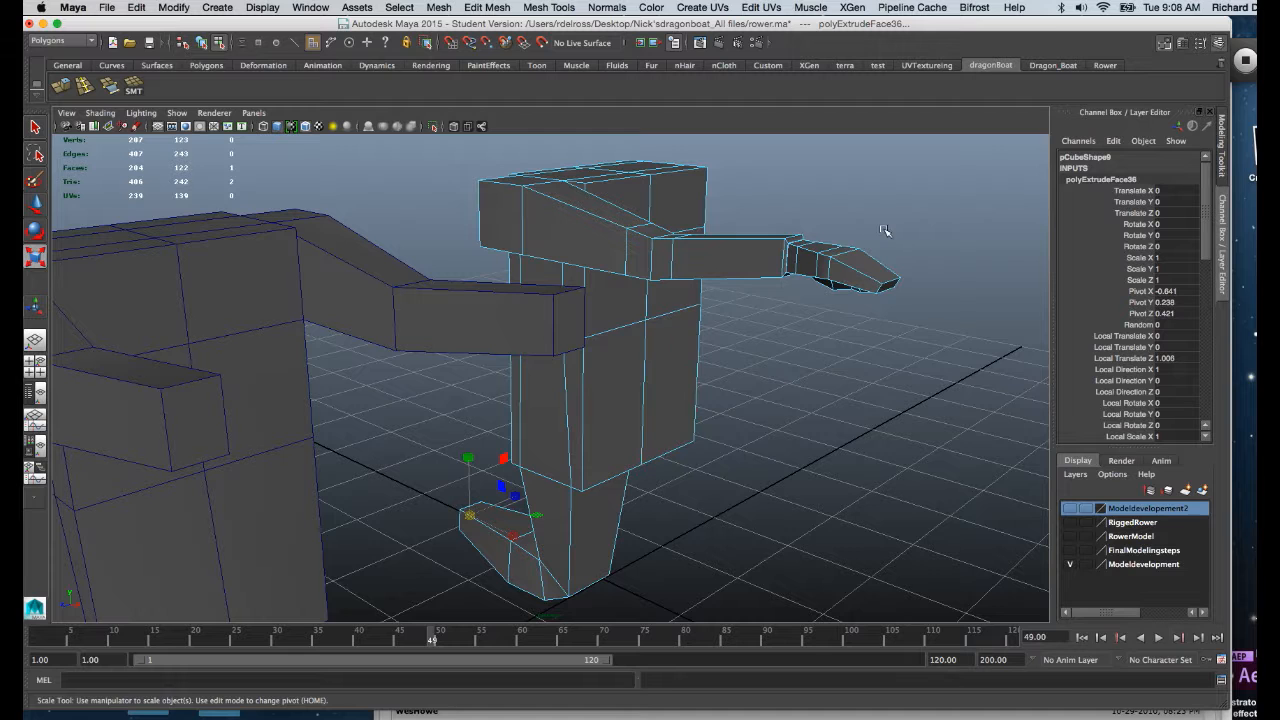
- Save the scene and accept the student version notice
key("q")
key("super+s")
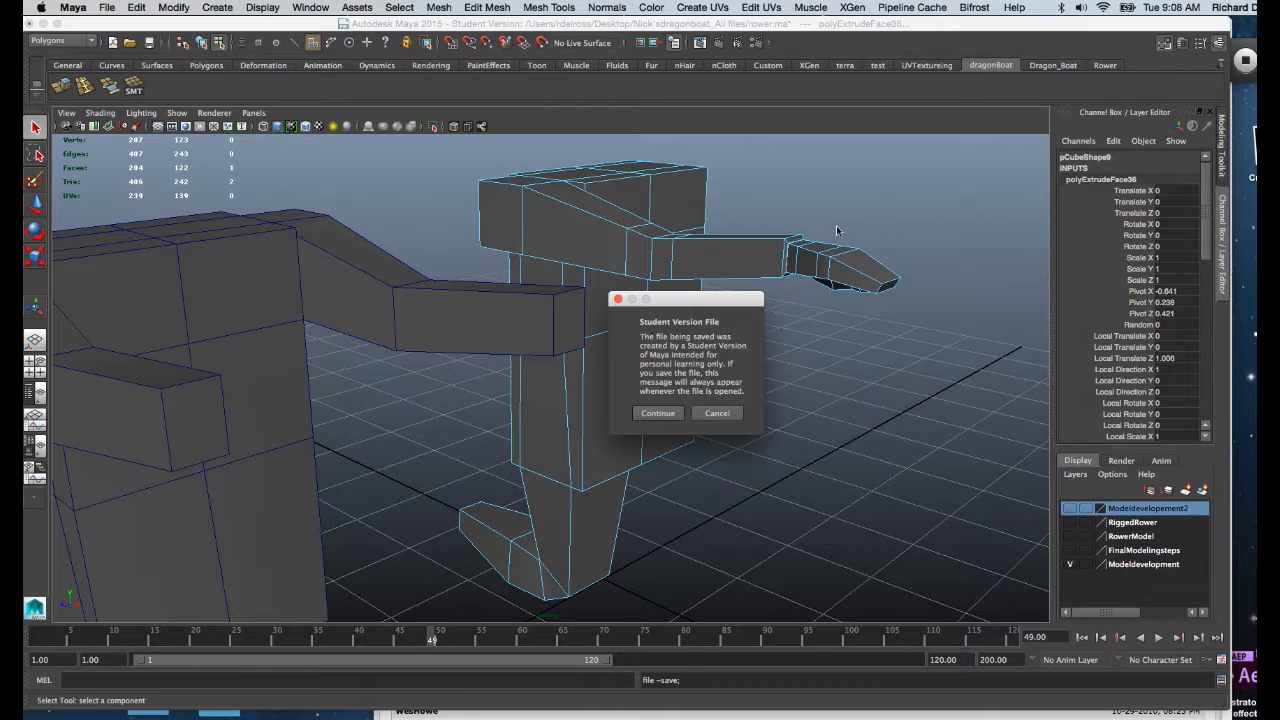
left_click(656, 414)
- Return the rower mesh with the new leg to object mode and select it
key("r")
right_click_drag(709, 251, 737, 222)
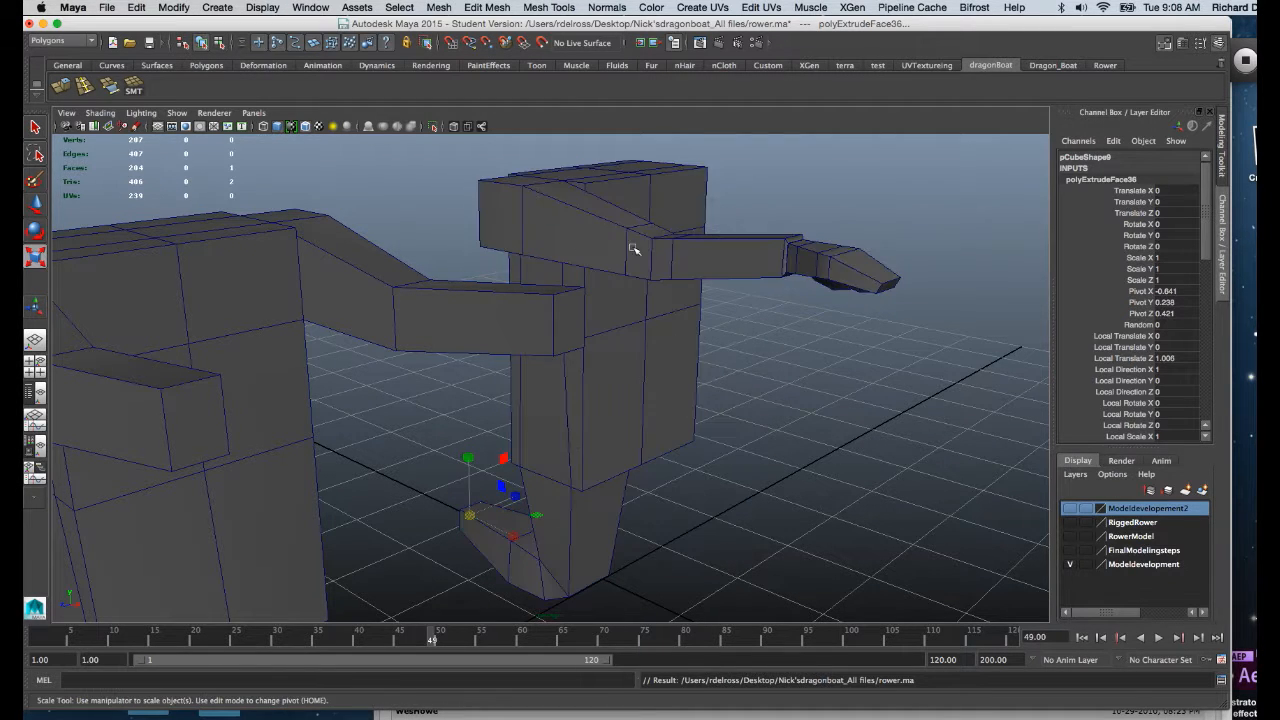
left_click(648, 246)
left_click_drag(582, 290, 592, 286, "alt")
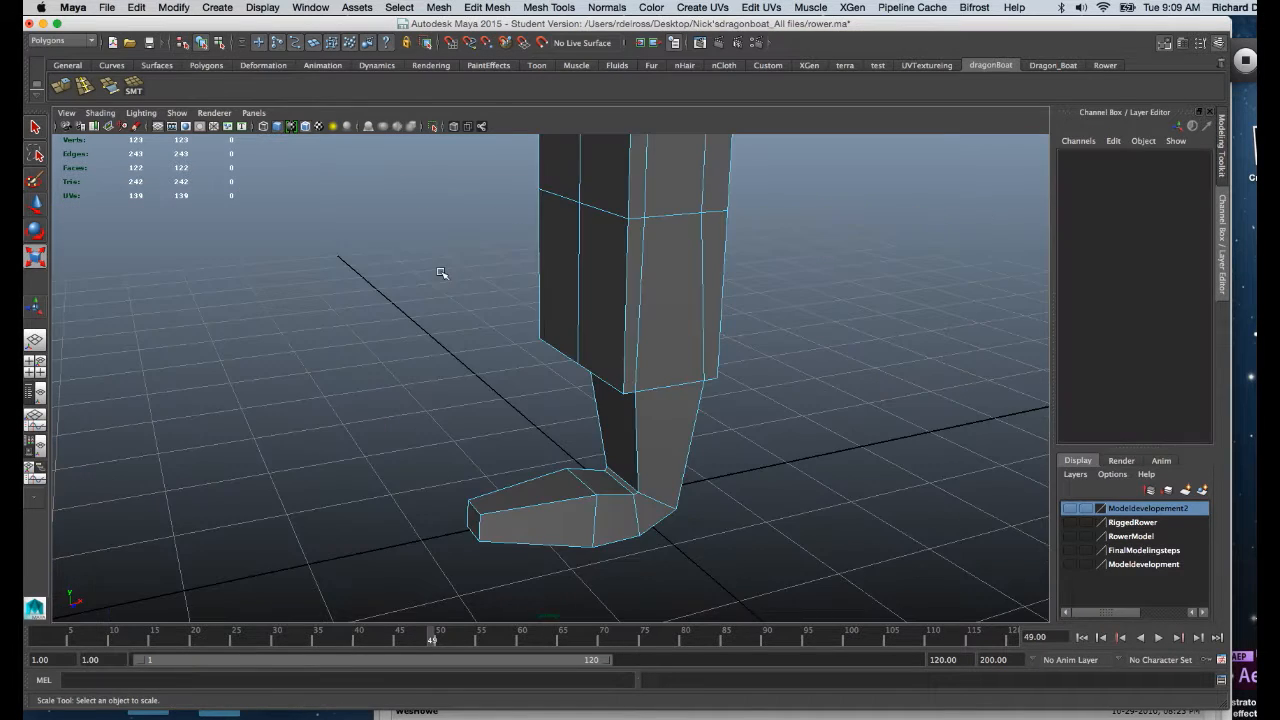
- Rotate the end face of the lower leg so it tilts at the ankle
left_click_drag(482, 349, 540, 380, "alt")
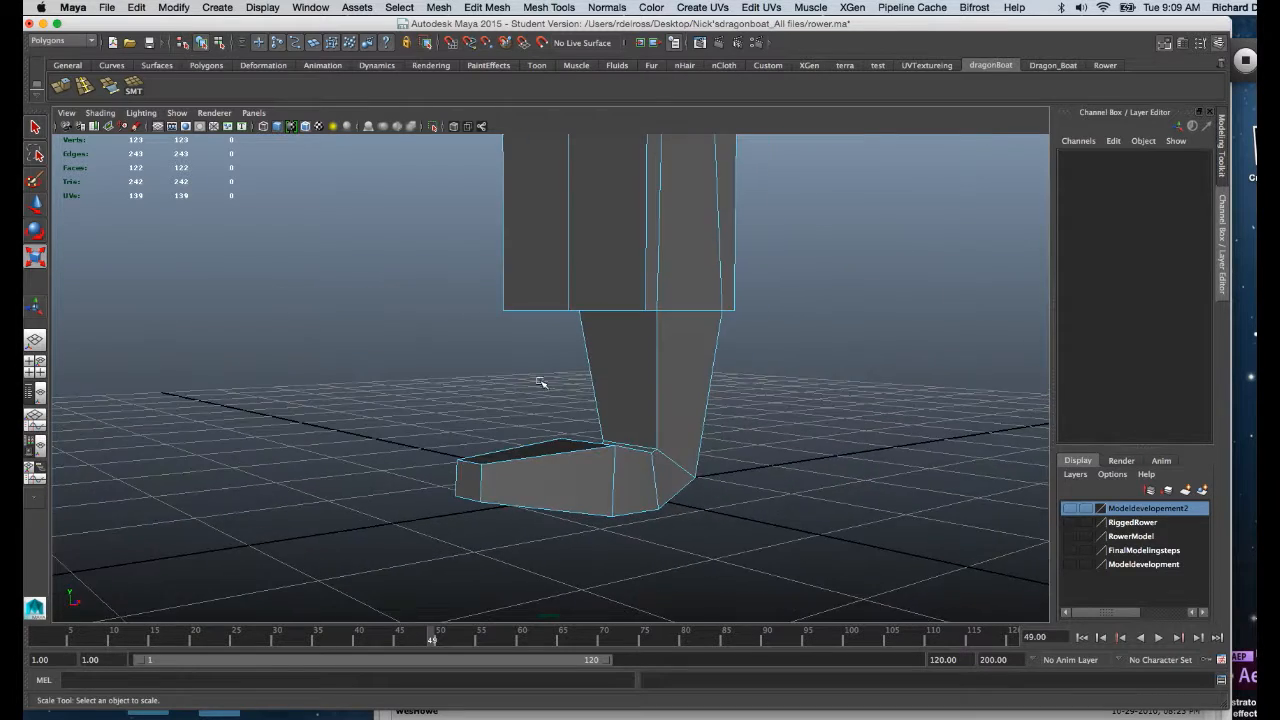
middle_click_drag(540, 380, 587, 340, "alt")
left_click(508, 438)
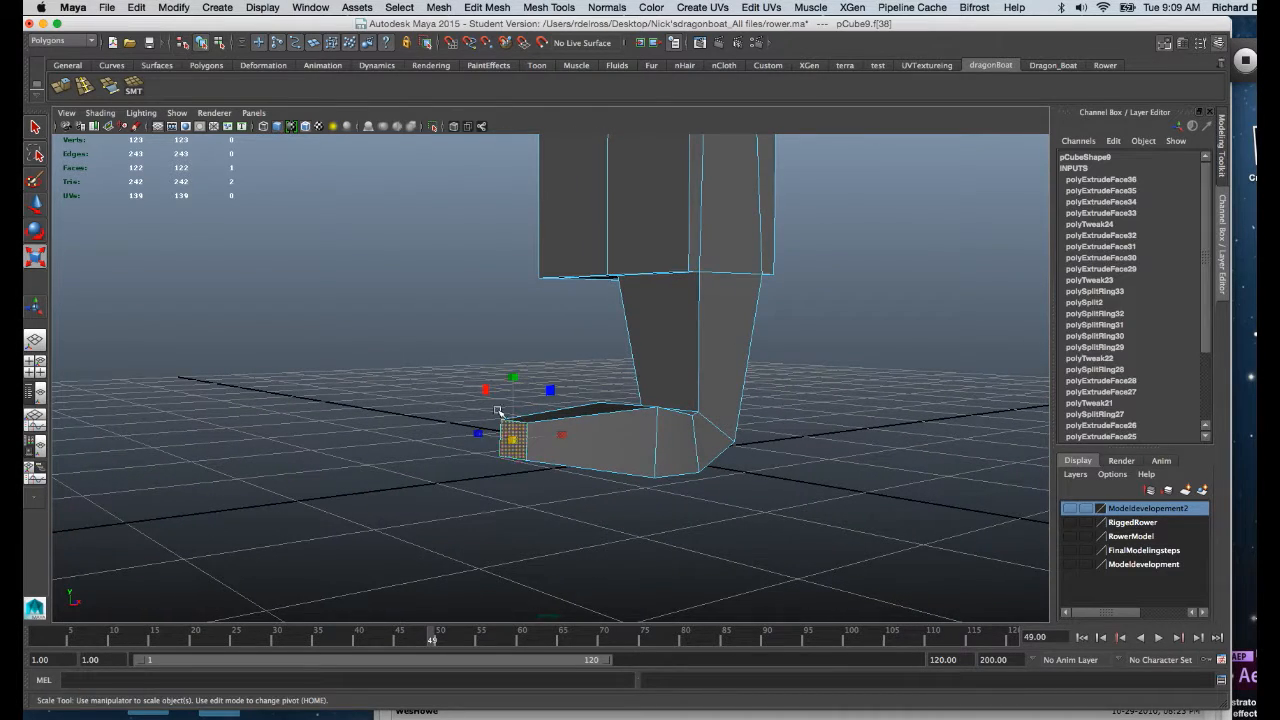
left_click_drag(498, 410, 438, 407, "alt")
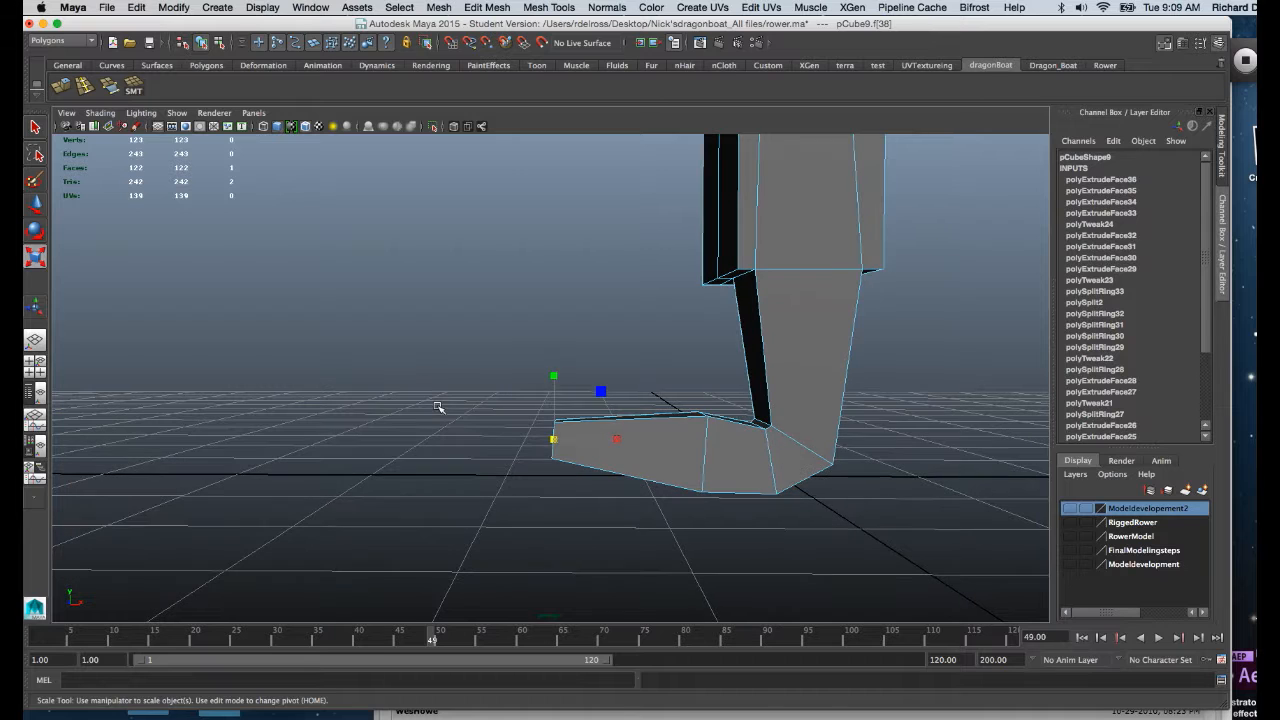
key("e")
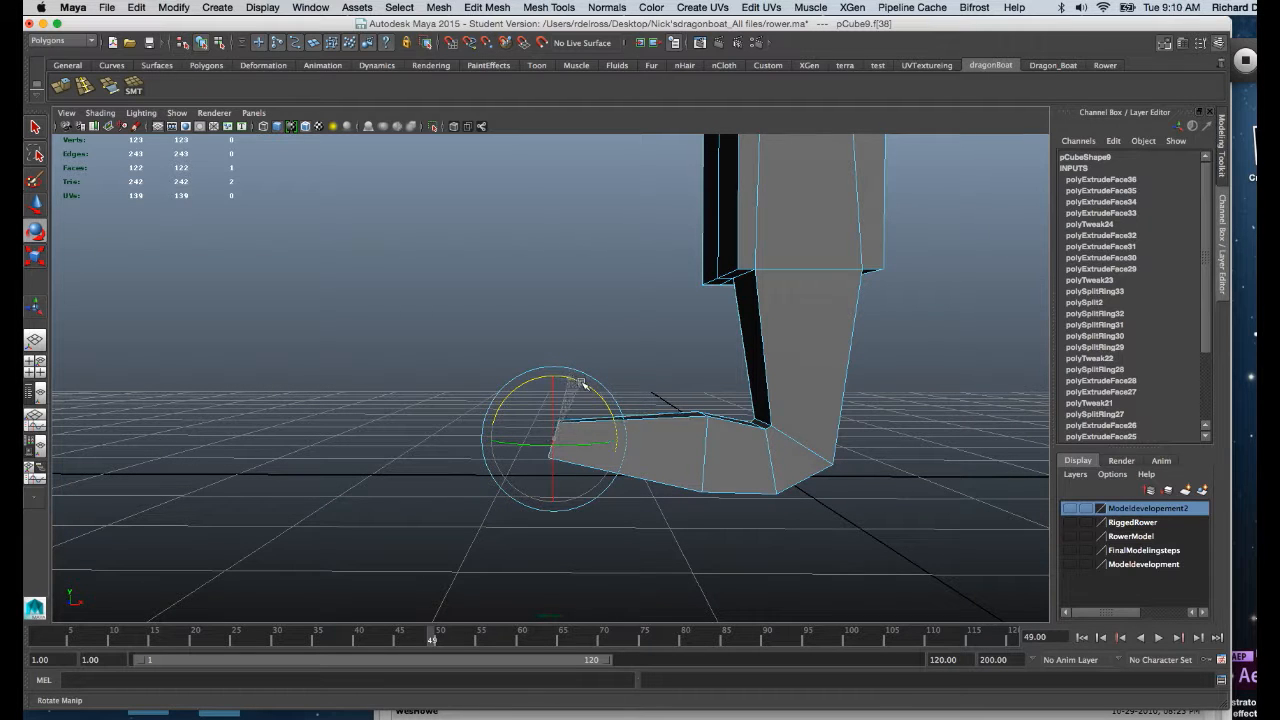
right_click_drag(518, 375, 554, 550, "alt")
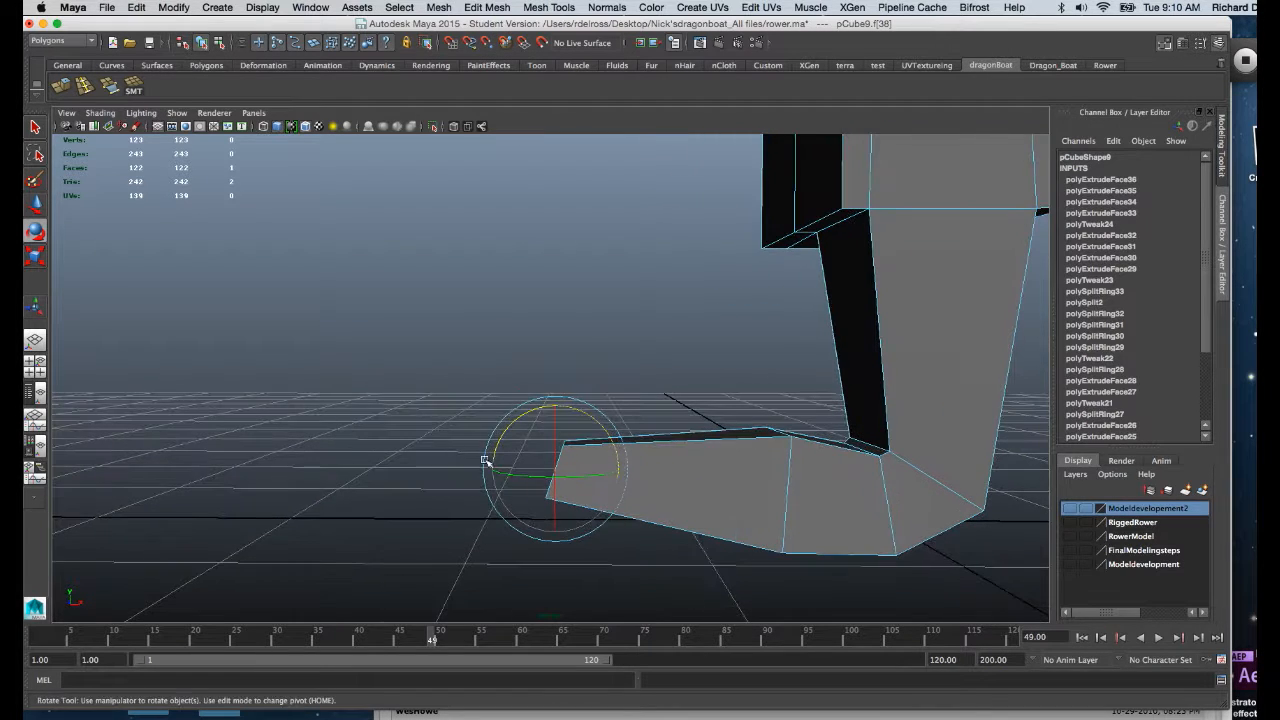
- Extrude the tilted end face outward to form a short ankle block
right_click_drag(200, 238, 191, 234, "alt")
left_click_drag(263, 236, 314, 263, "alt")
left_click(62, 88)
left_click_drag(318, 203, 391, 237, "alt")
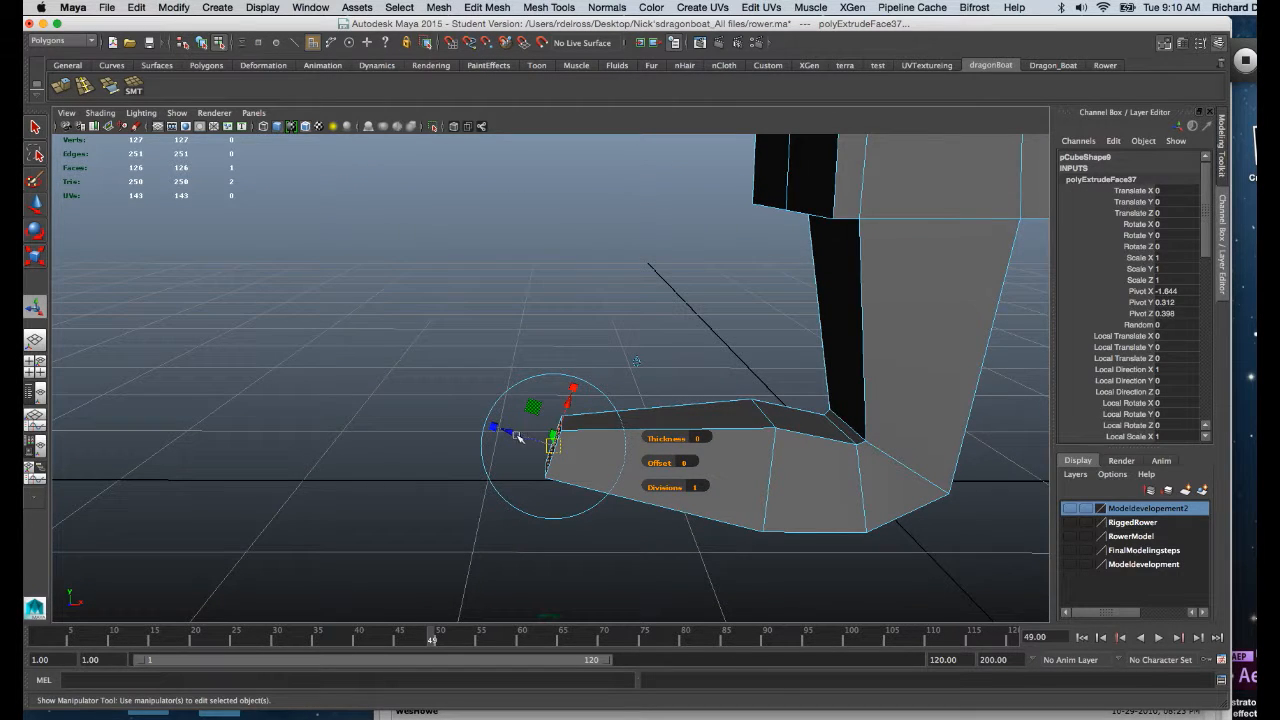
mouse_move(517, 436)
left_mouse_down()
mouse_move(460, 411)
mouse_move(504, 424)
mouse_move(522, 408)
mouse_move(523, 438)
left_mouse_up()
- Extrude the ankle block's top face upward about 0.119 and scale it to about 0.757 in local X to form the heel
left_click(554, 409)
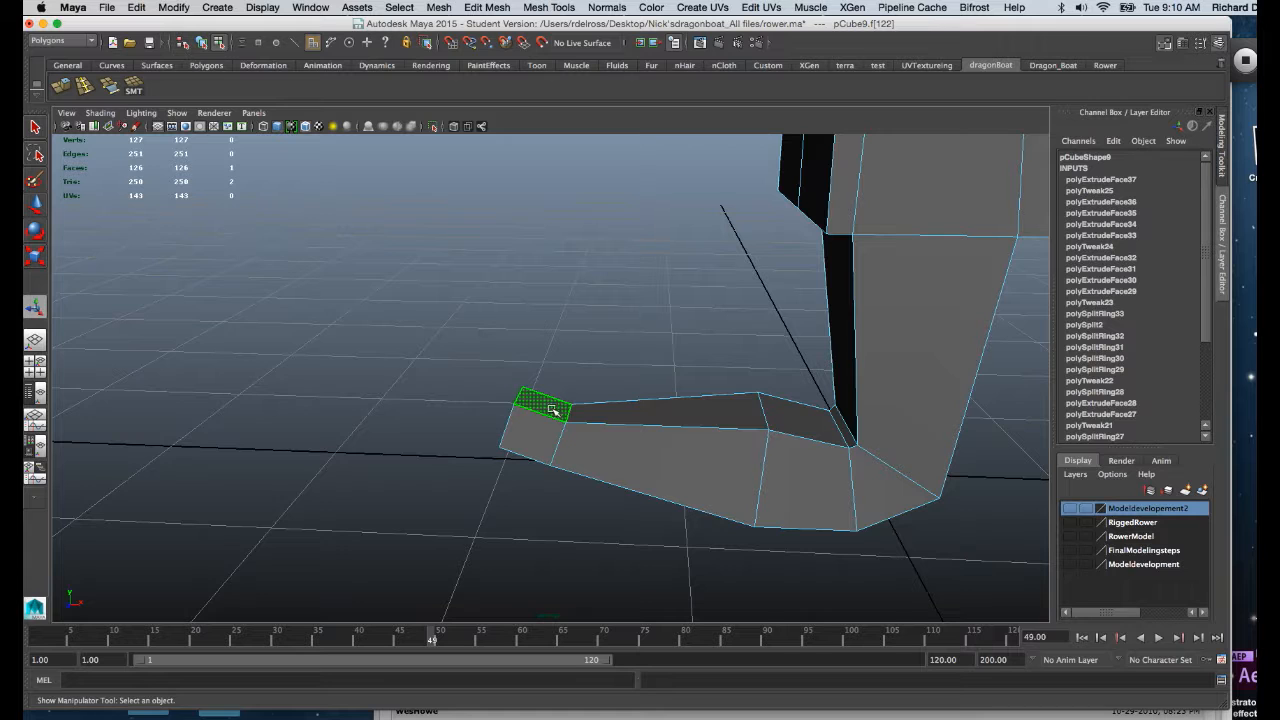
key("r")
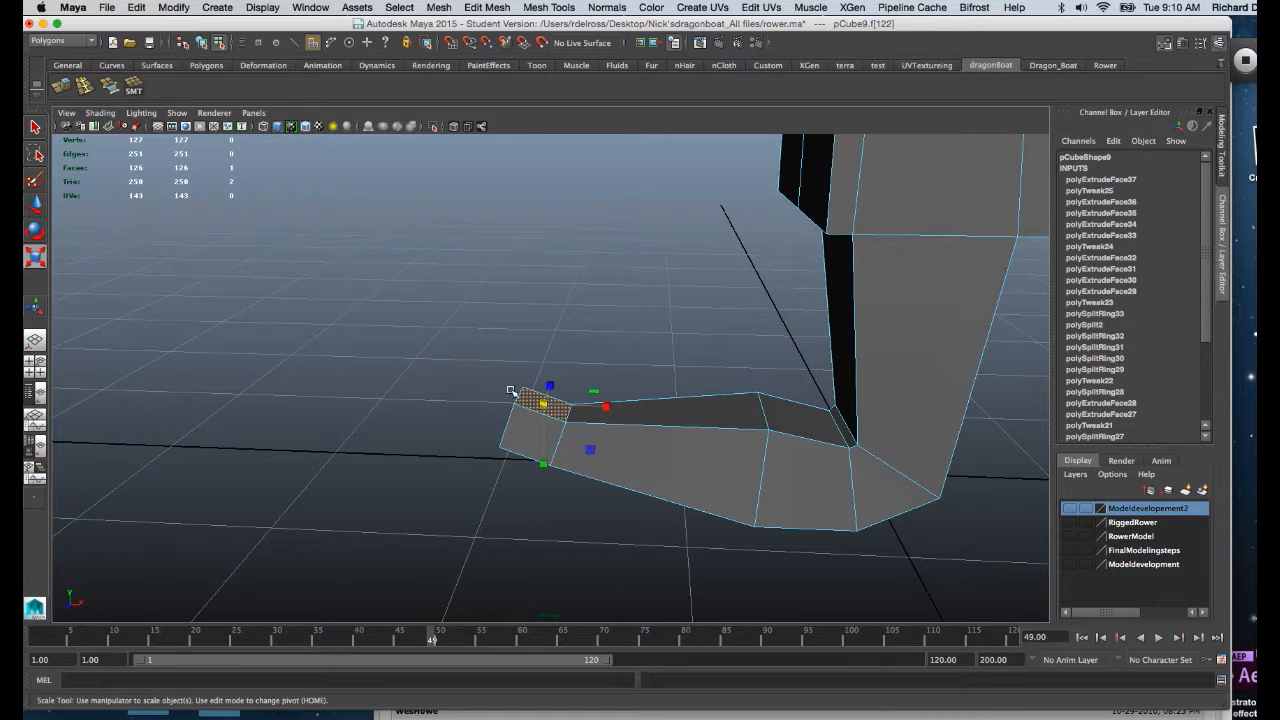
key("w")
left_click_drag(523, 407, 546, 407, "alt")
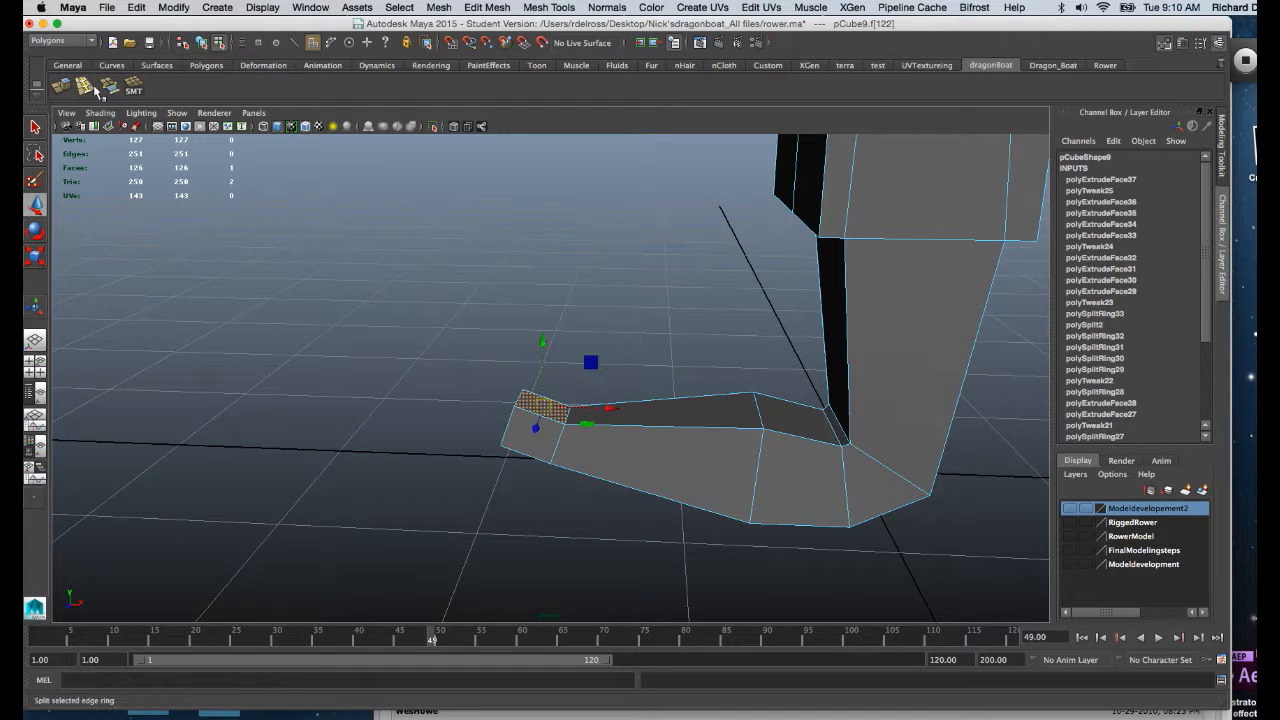
left_click(66, 88)
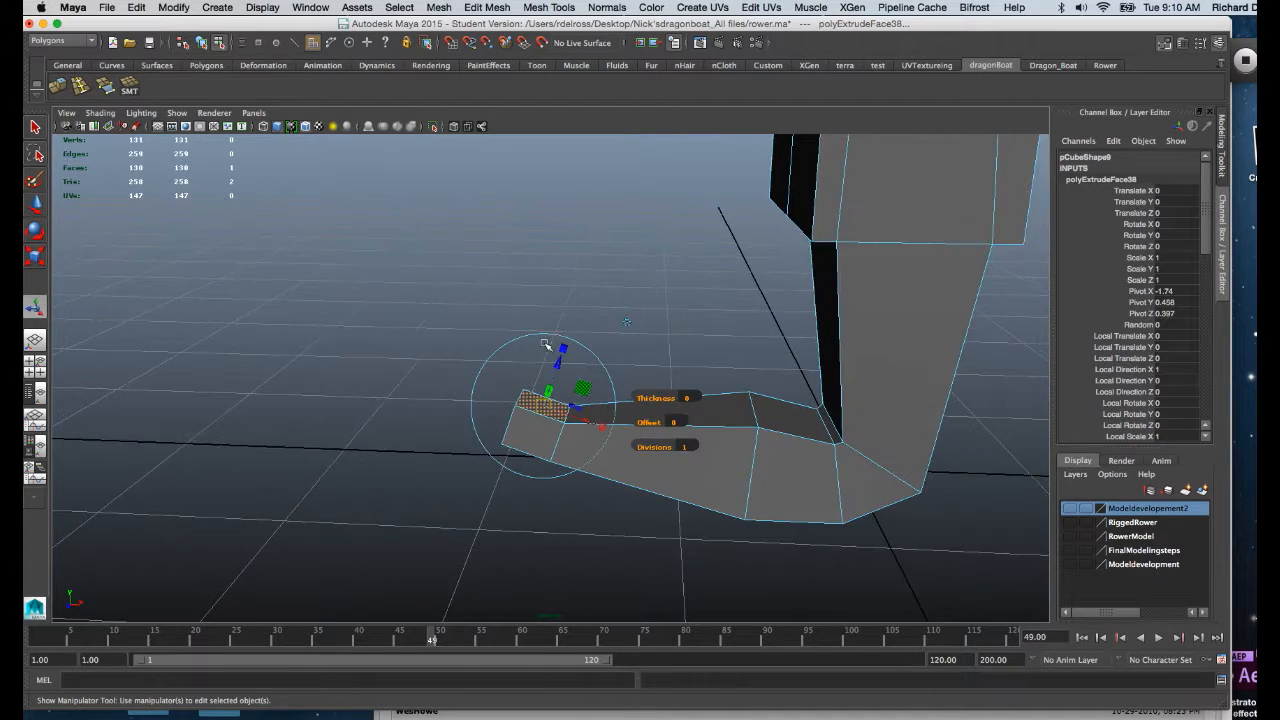
left_click_drag(559, 362, 568, 335)
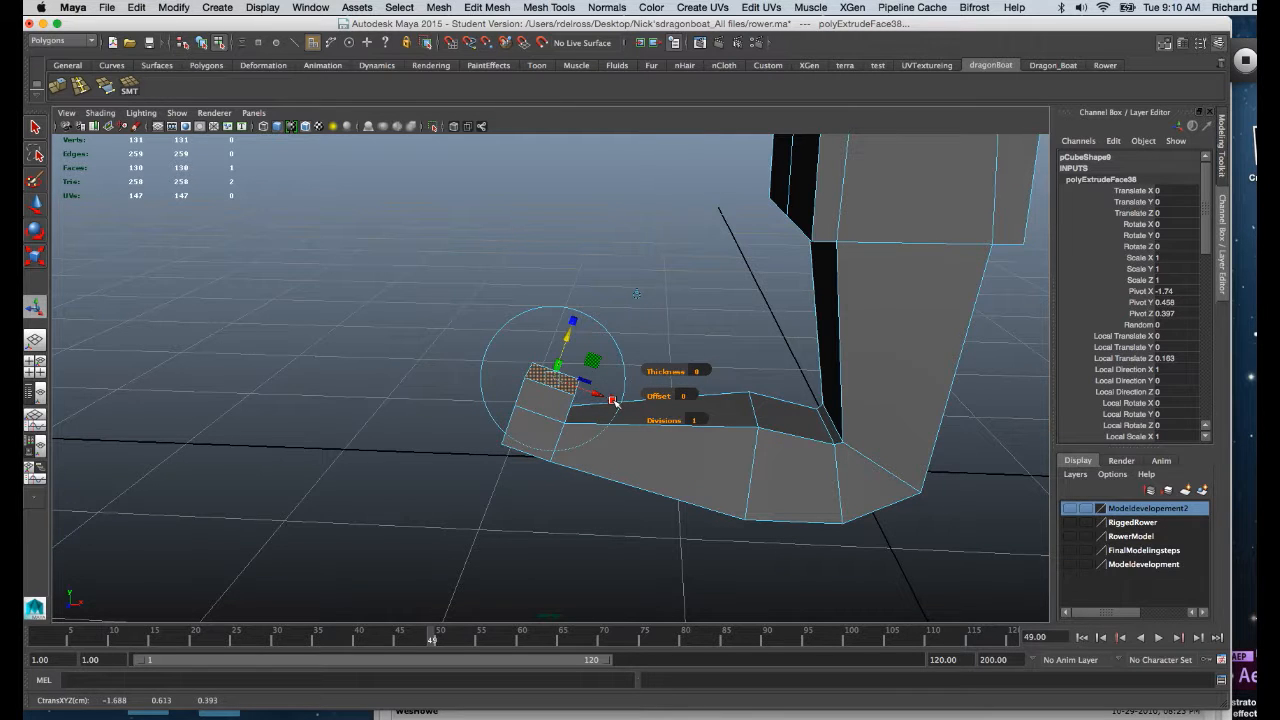
left_click(613, 401)
left_click_drag(611, 399, 588, 393)
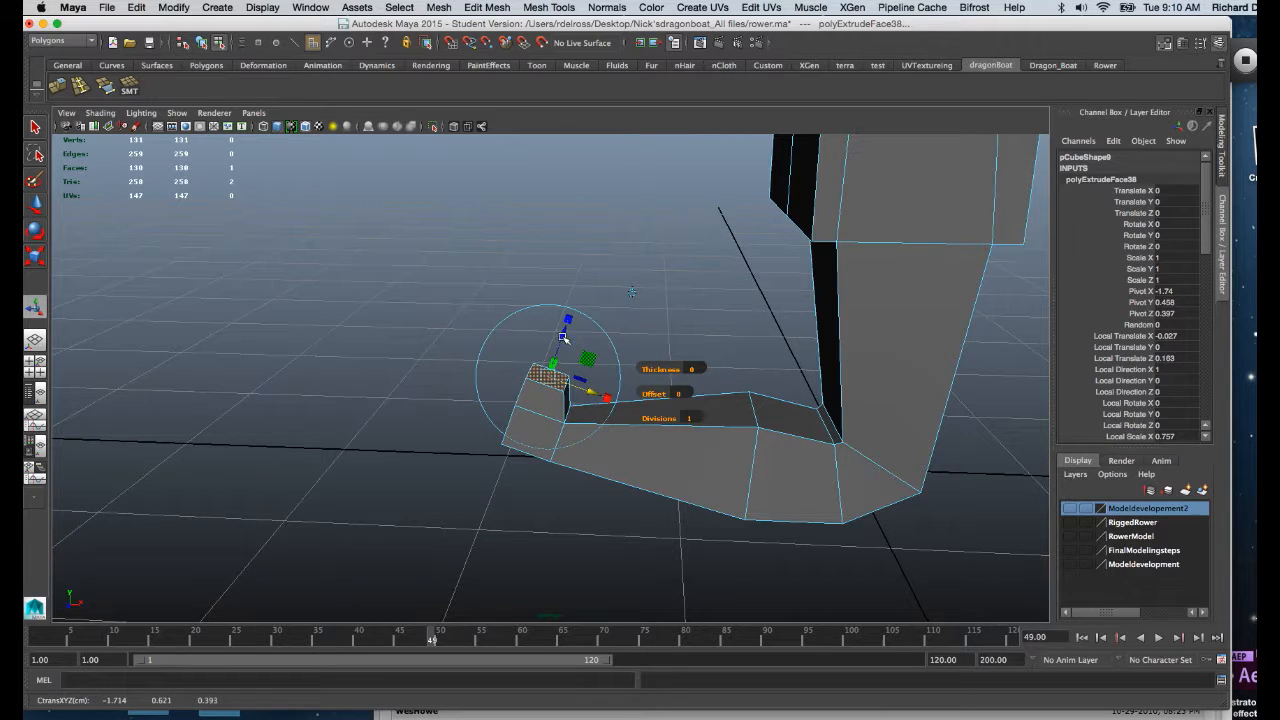
left_click_drag(563, 337, 564, 351)
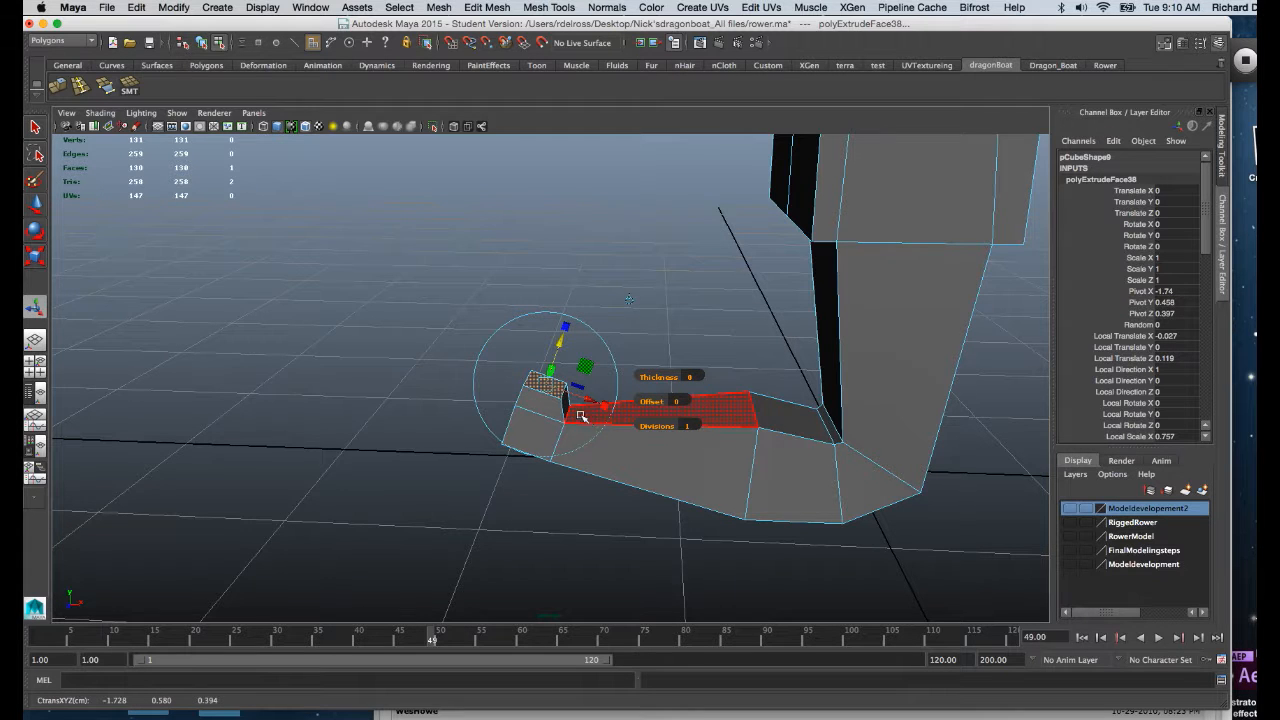
- Extrude the ankle block's underside downward about 0.296, narrow it to about 0.576 in local X, and tilt it in local Y
left_click_drag(563, 417, 461, 412, "alt")
left_click(520, 384)
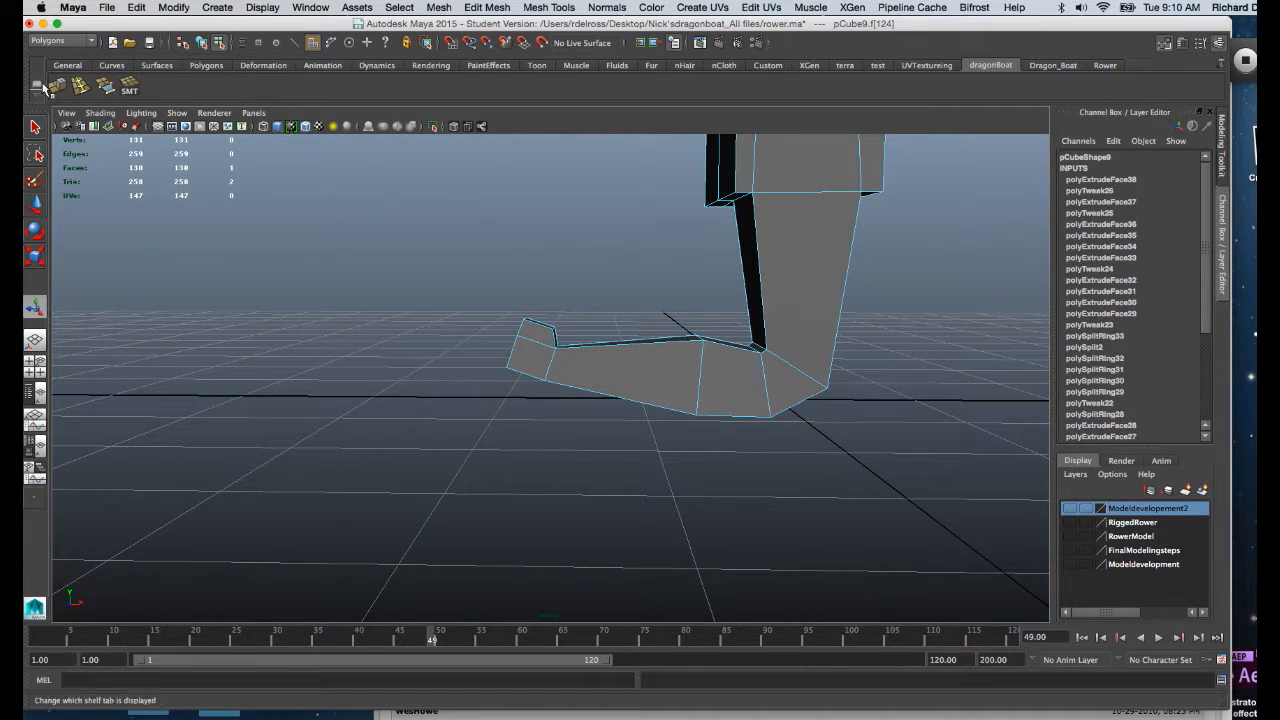
left_click(60, 88)
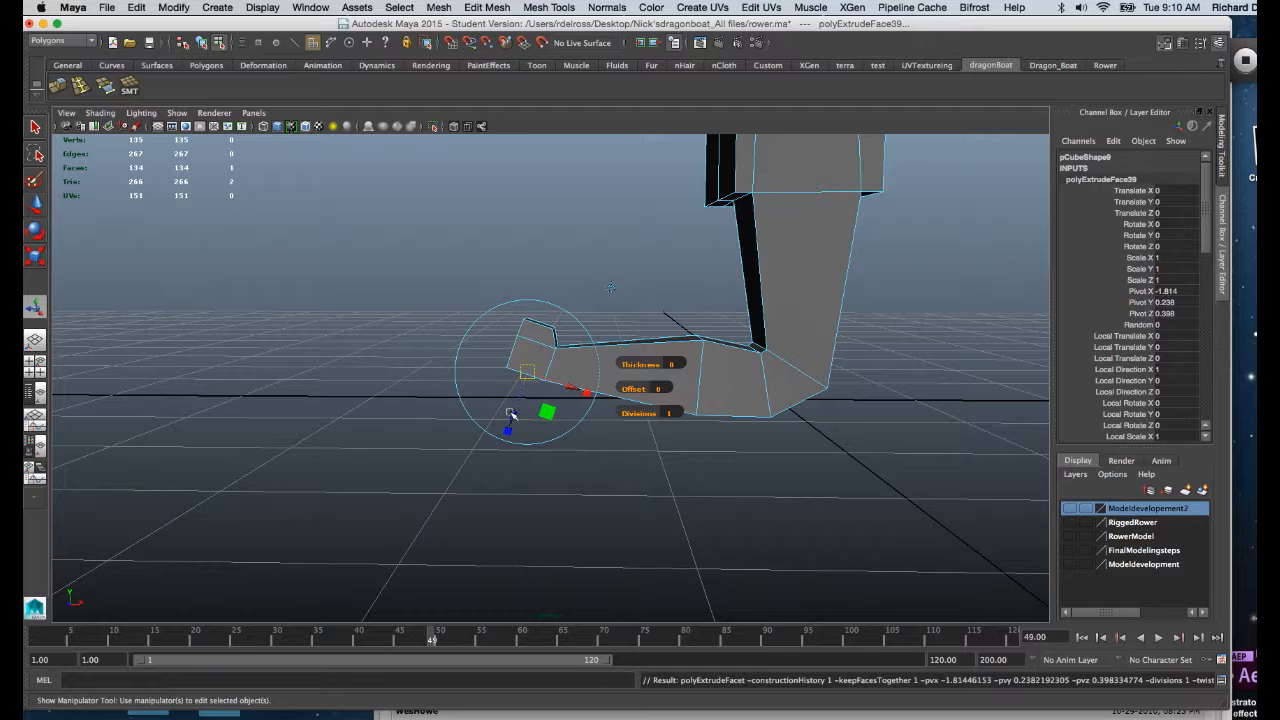
left_click_drag(511, 414, 478, 456)
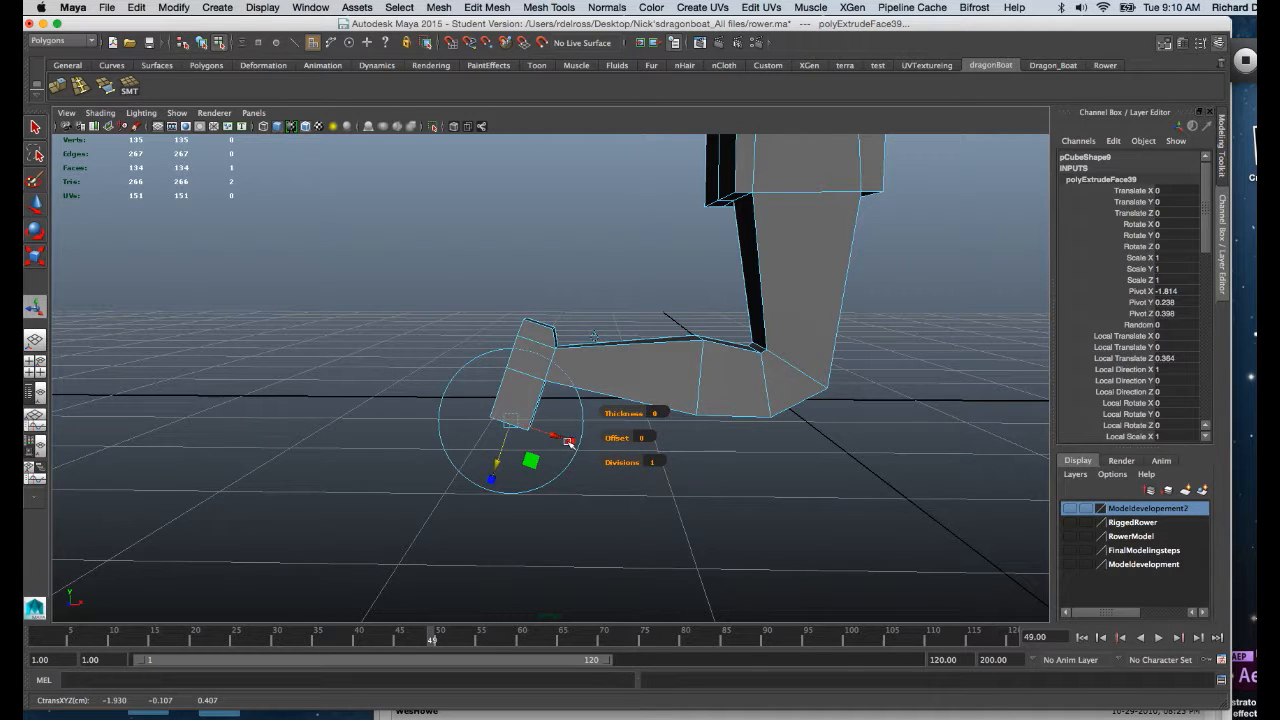
left_click_drag(570, 443, 537, 432)
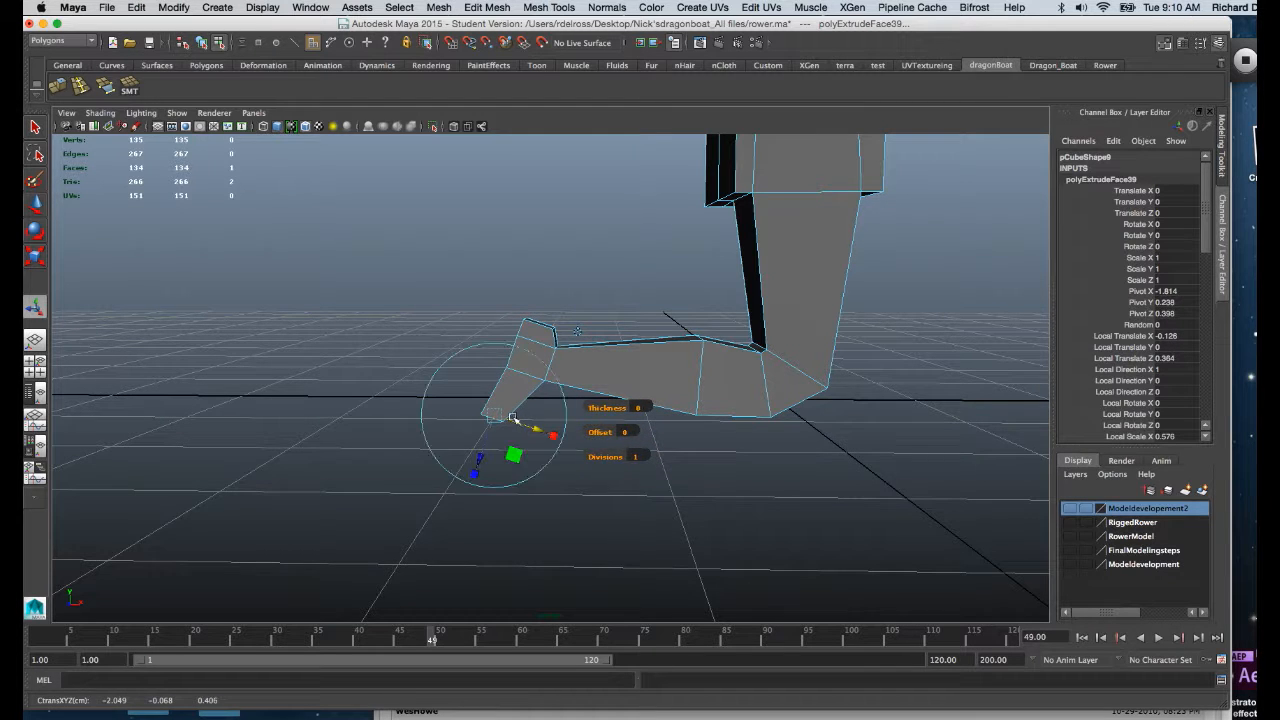
left_click_drag(512, 416, 431, 393, "alt")
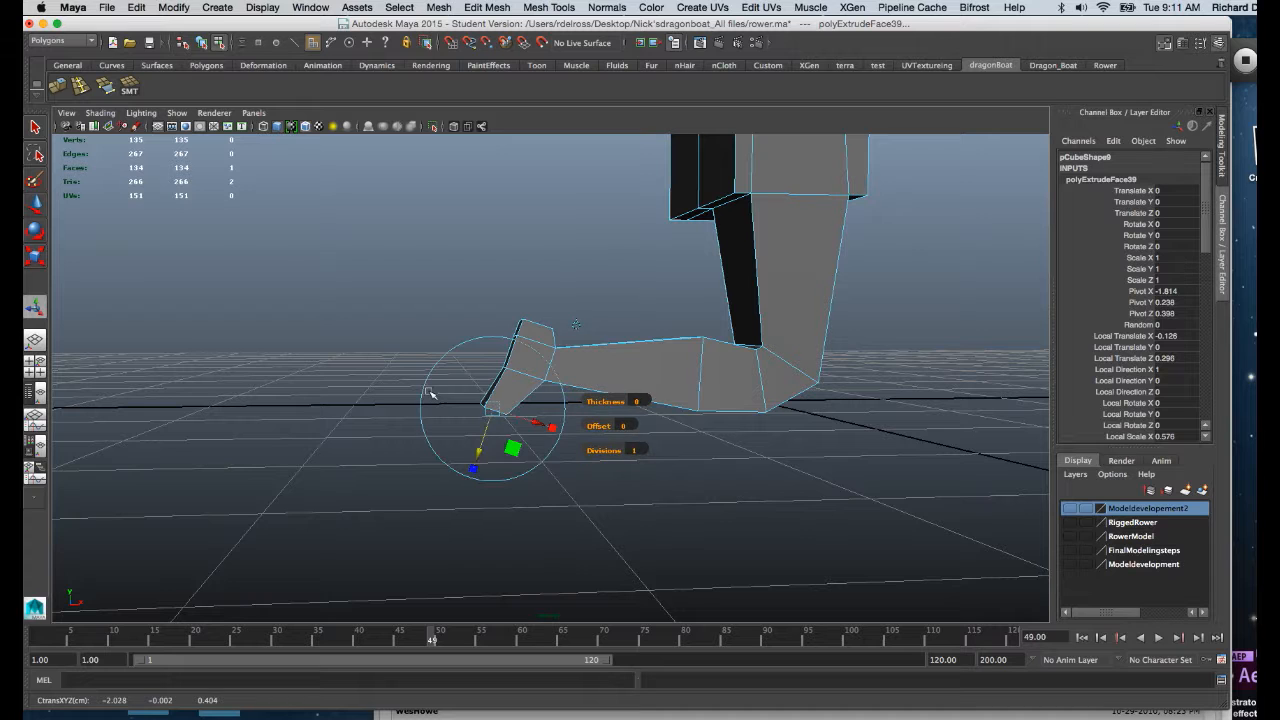
left_click(422, 398)
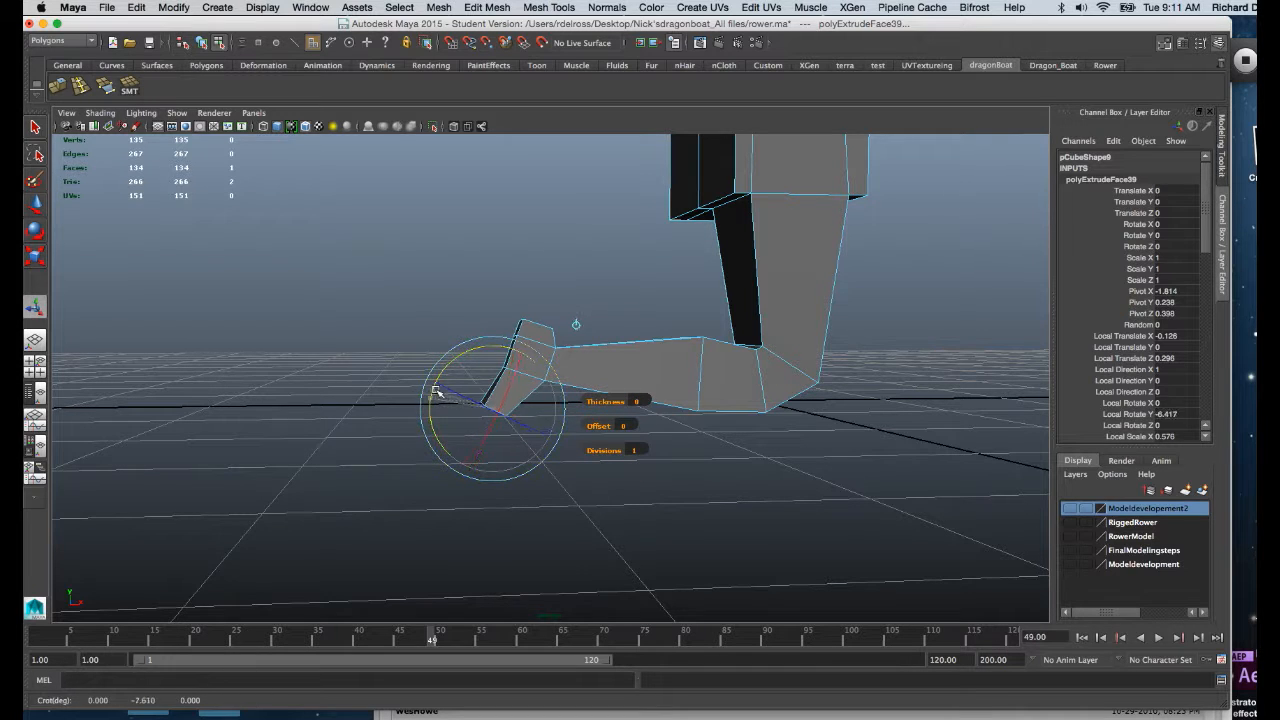
- Extrude the foot's lower end face about 0.262 to form the toes, and scale it to about 0.805 in local X
left_click_drag(441, 381, 566, 492, "alt")
key("ctrl+e")
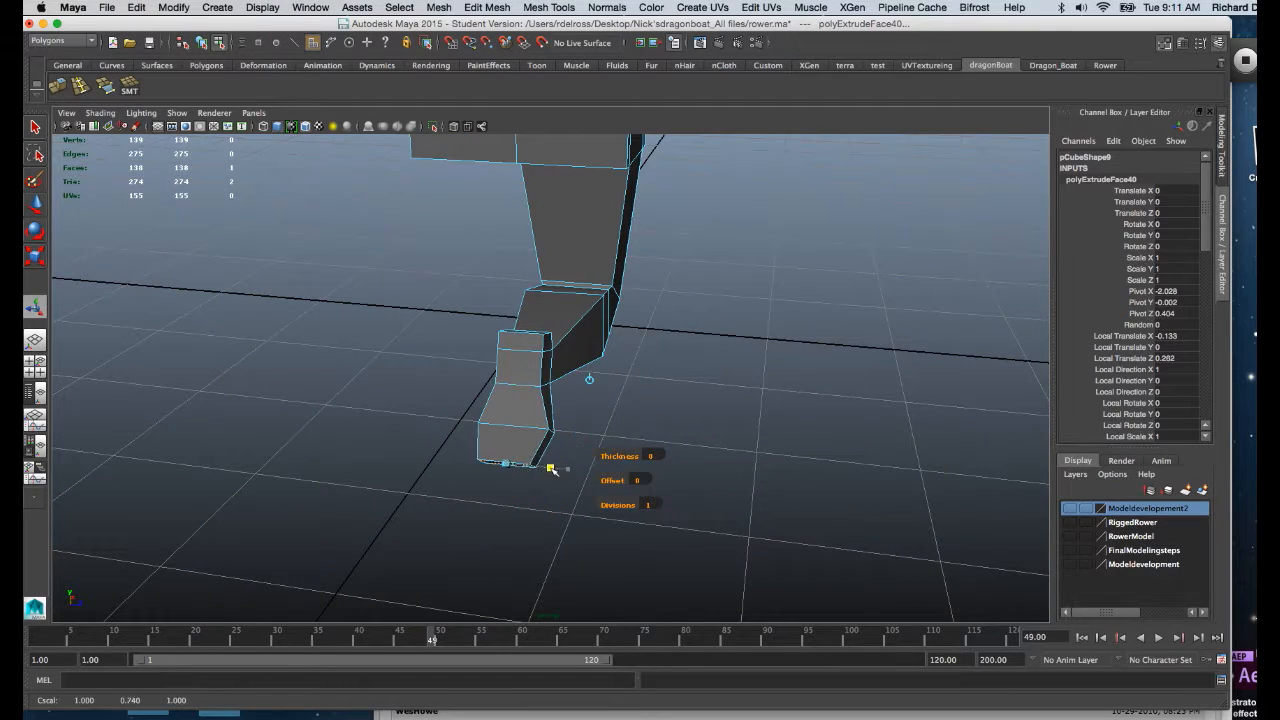
left_click_drag(520, 470, 441, 445, "alt")
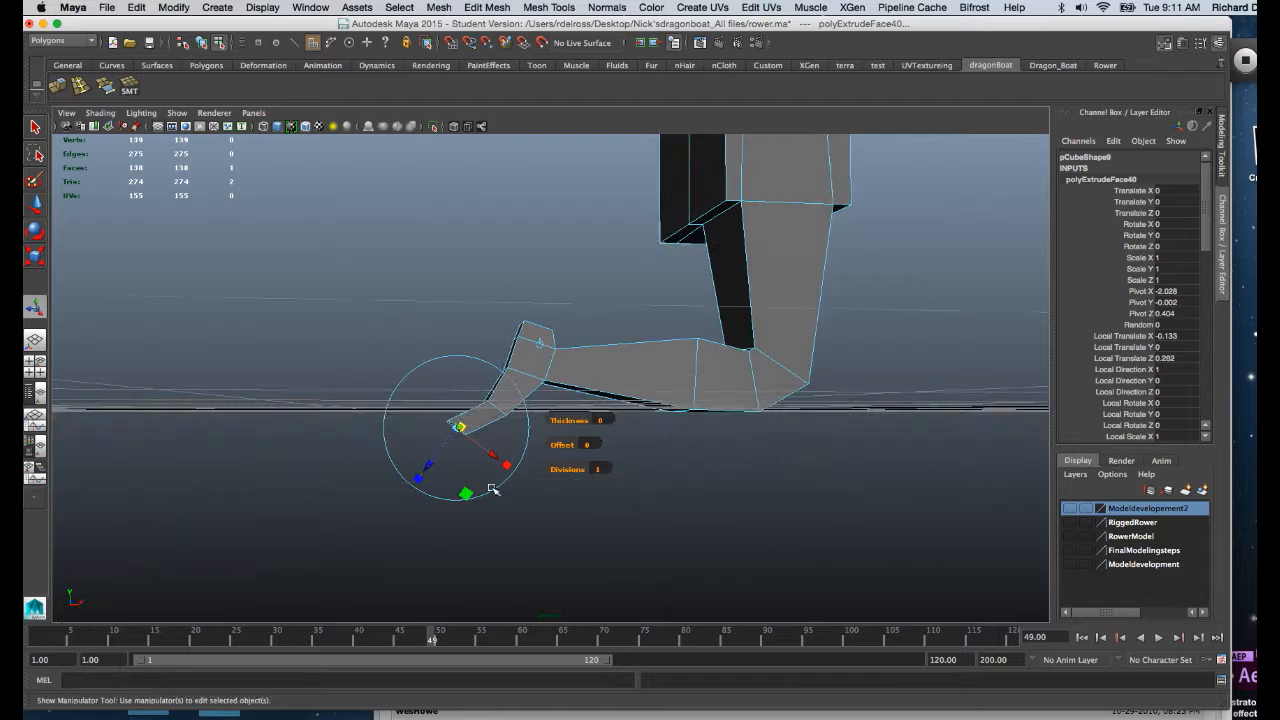
left_click_drag(509, 470, 580, 374)
- Check the whole rower in object mode with smooth preview, and return the mesh to its unsmoothed display
key("3")
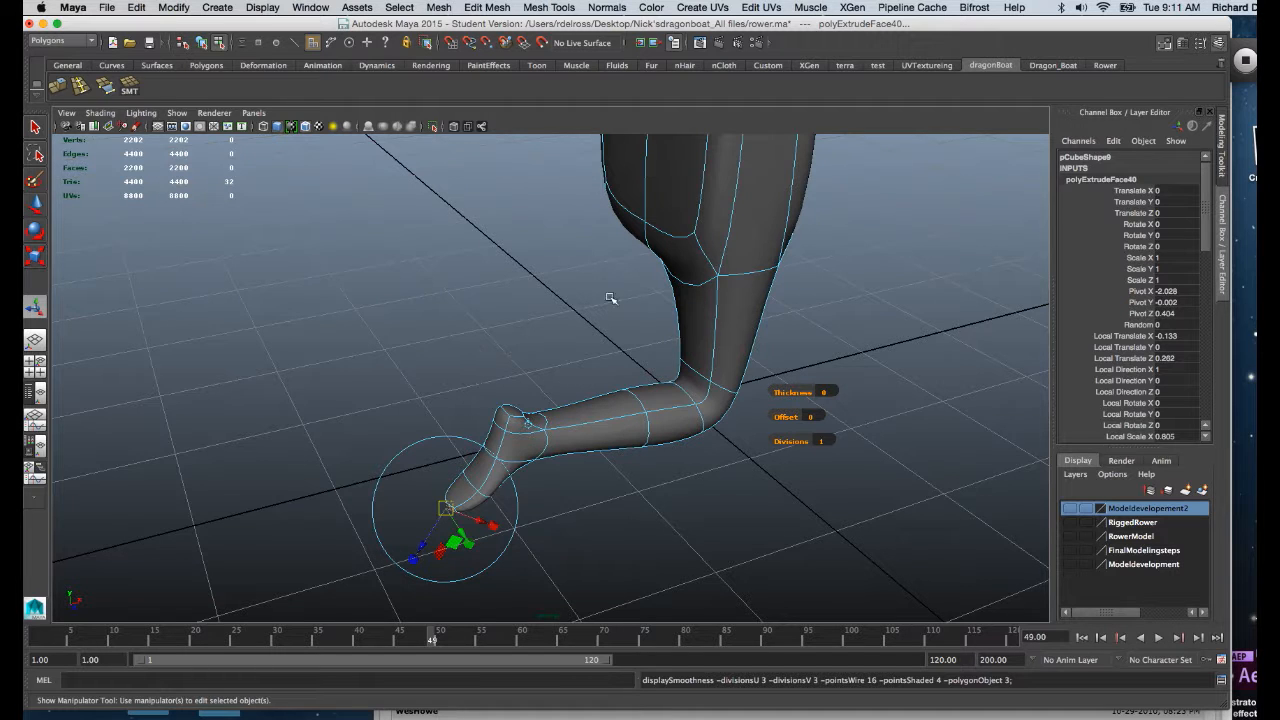
right_click_drag(752, 218, 800, 205)
left_click(563, 249)
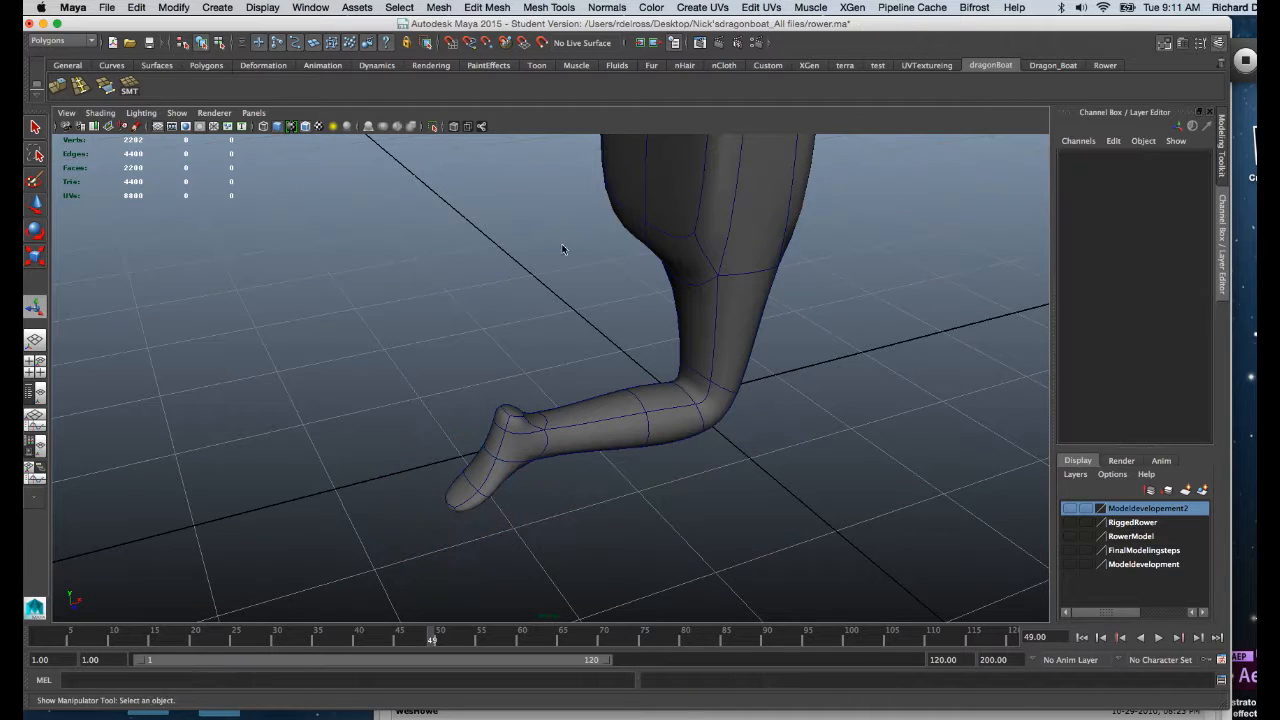
mouse_move(594, 354)
left_mouse_down("alt")
mouse_move(551, 220)
mouse_move(474, 457)
mouse_move(543, 397)
mouse_move(573, 459)
mouse_move(557, 406)
mouse_move(614, 349)
mouse_move(546, 360)
mouse_move(609, 346)
mouse_move(569, 400)
mouse_move(537, 349)
mouse_move(573, 352)
mouse_move(586, 379)
mouse_move(535, 477)
mouse_move(621, 336)
mouse_move(612, 352)
left_mouse_up("alt")
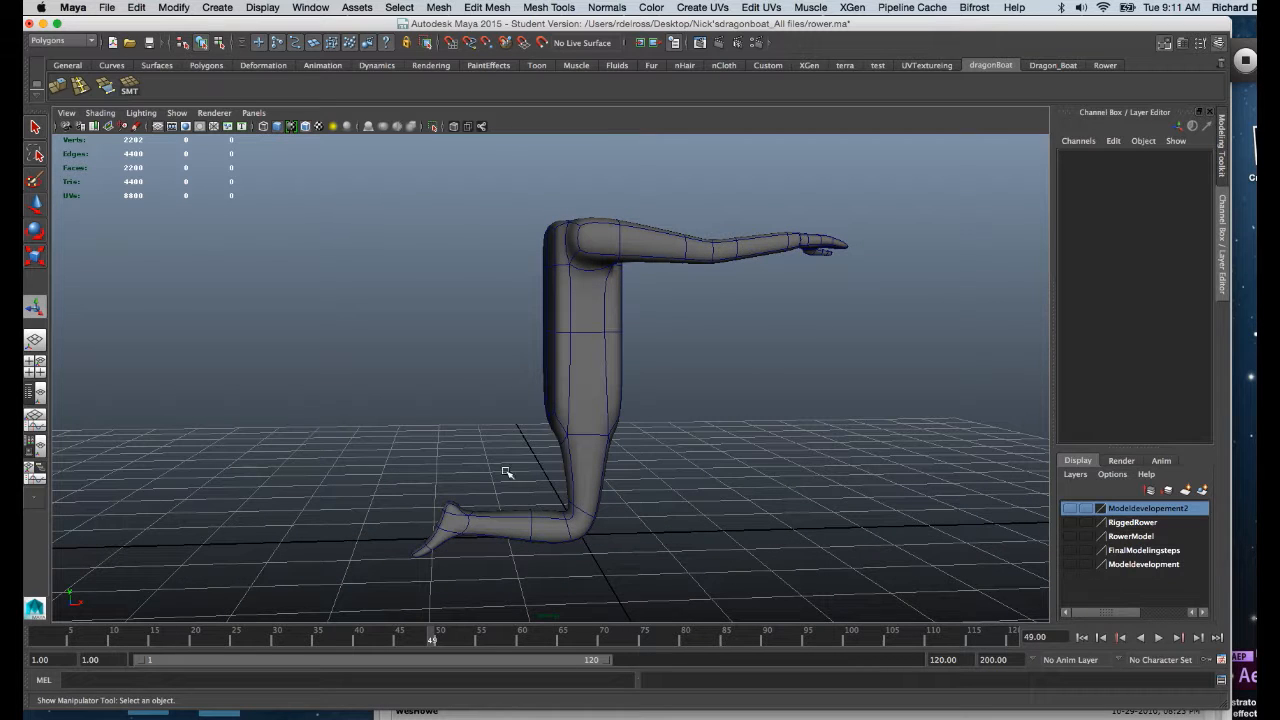
left_click(510, 532)
key("1")
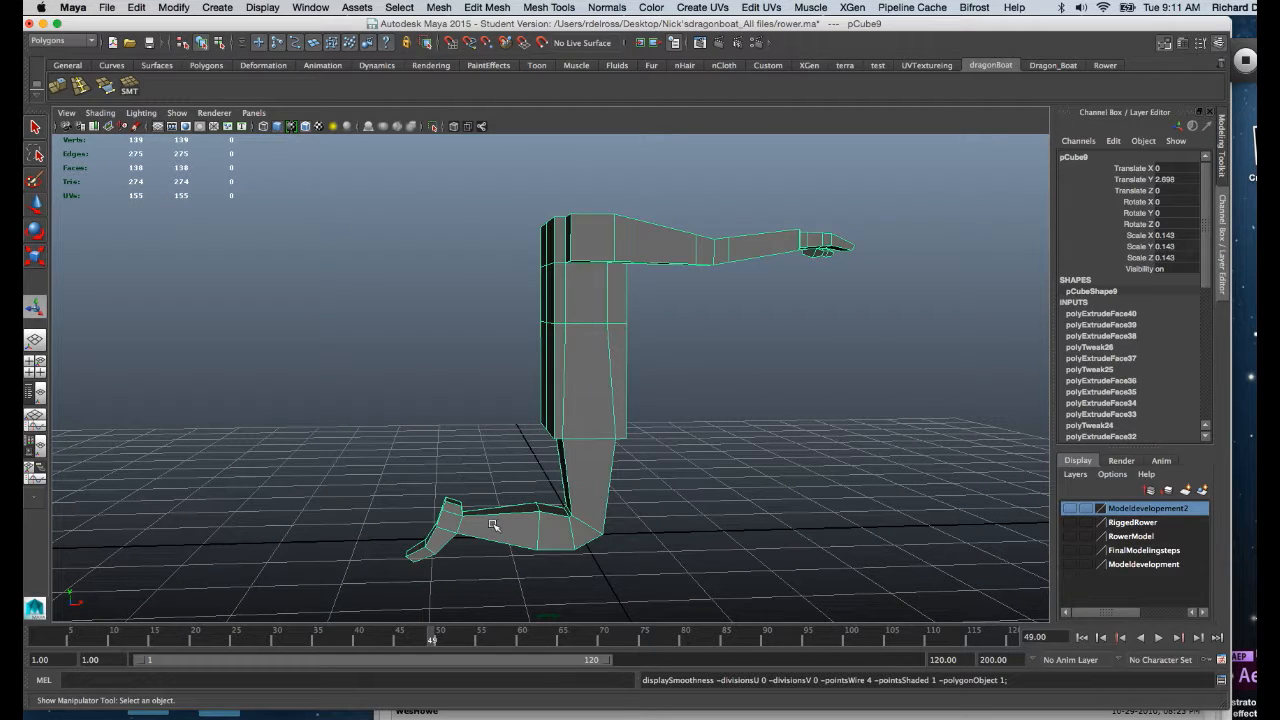
- Select all the faces of the foot, move the scale pivot to the ankle joint, and enlarge the foot from there
right_click_drag(388, 475, 388, 476, "alt")
right_click_drag(487, 570, 505, 563, "alt")
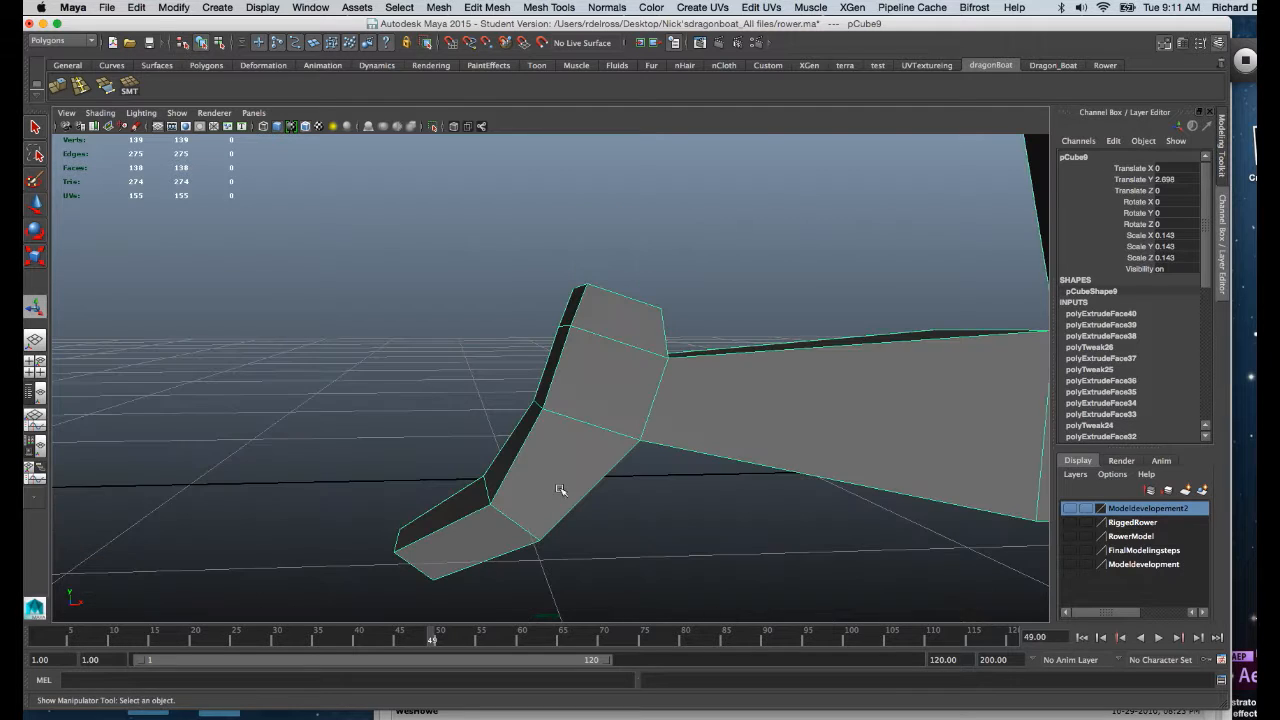
right_click_drag(562, 420, 563, 455)
left_click_drag(495, 540, 496, 541)
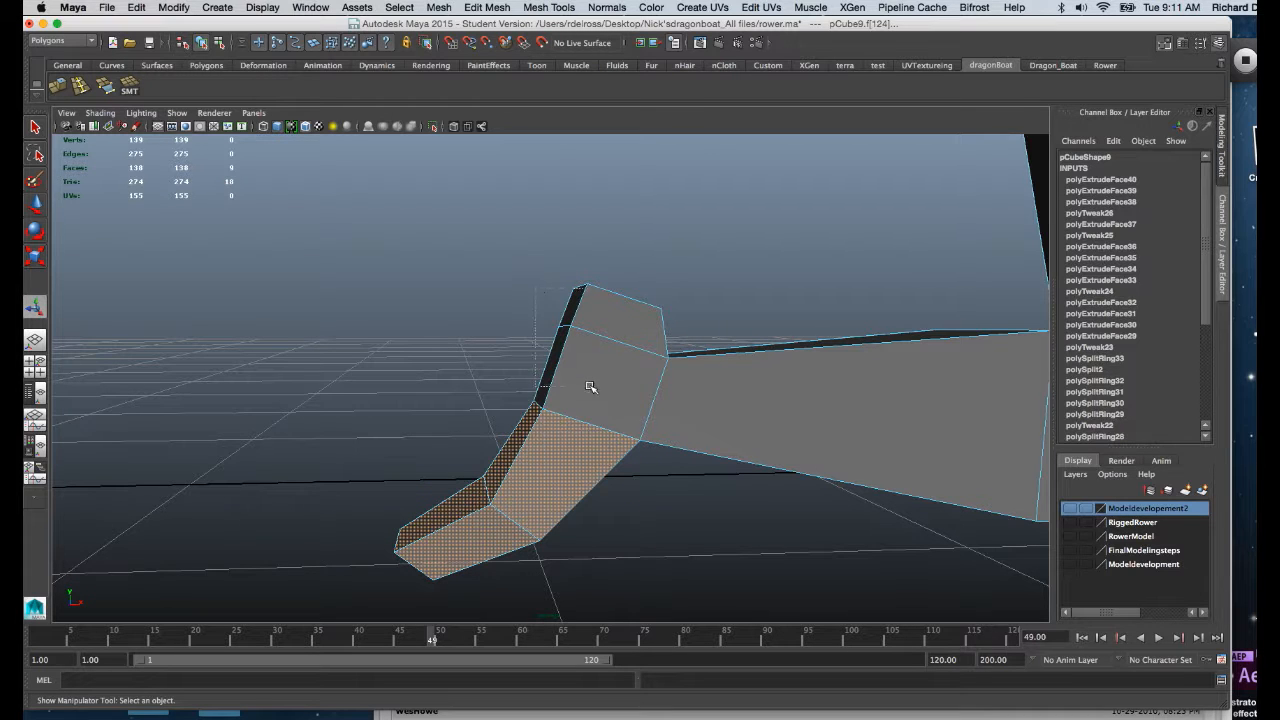
left_click_drag(590, 387, 560, 362, "shift")
key("r")
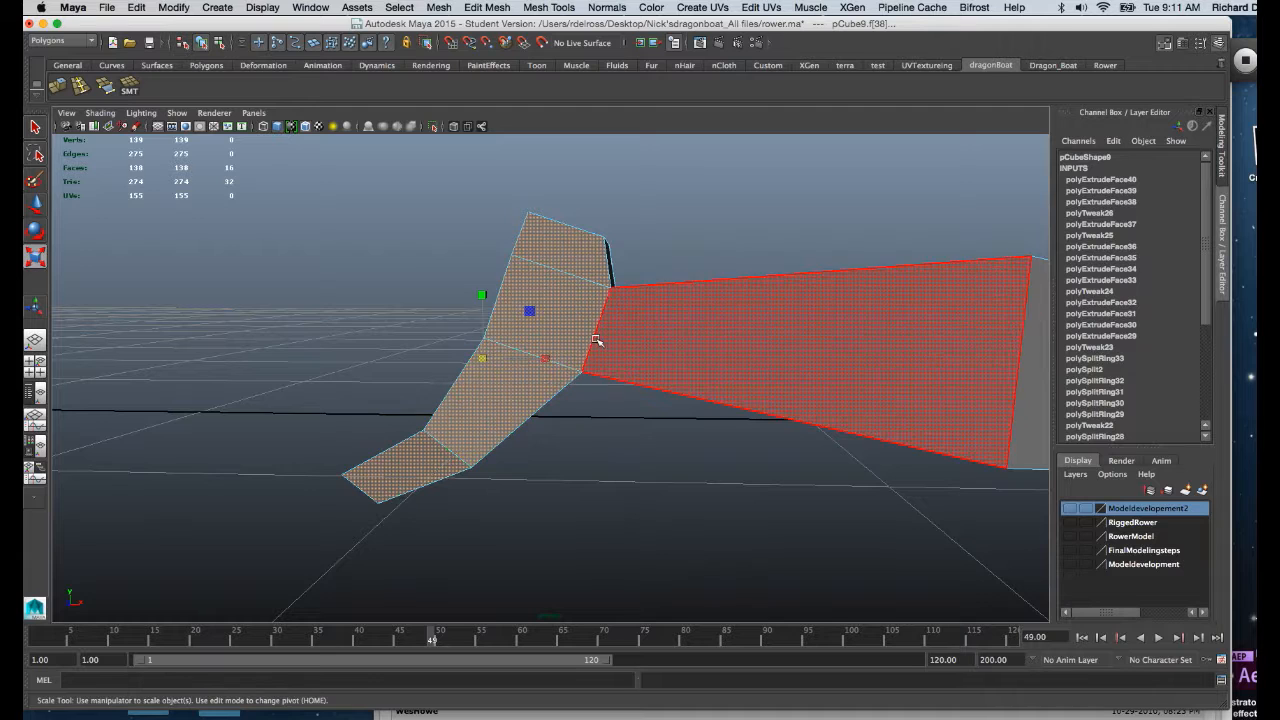
key("Home")
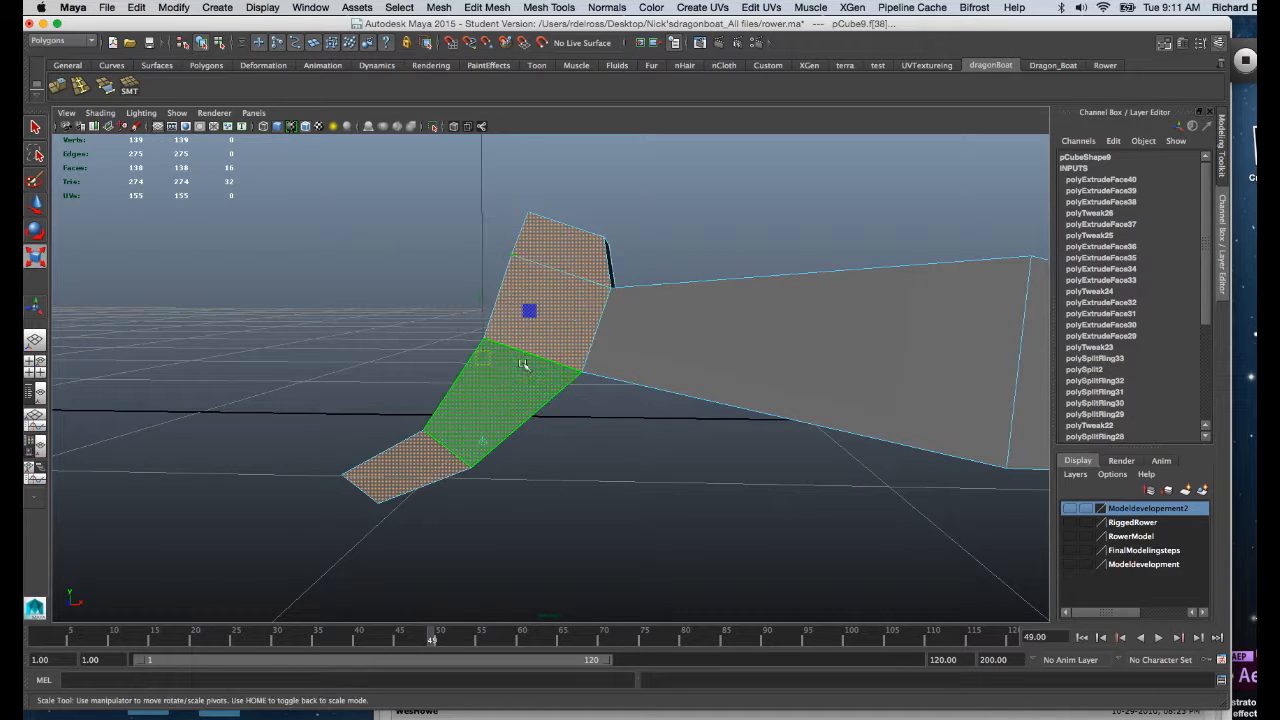
left_click_drag(483, 358, 679, 332)
key("Home")
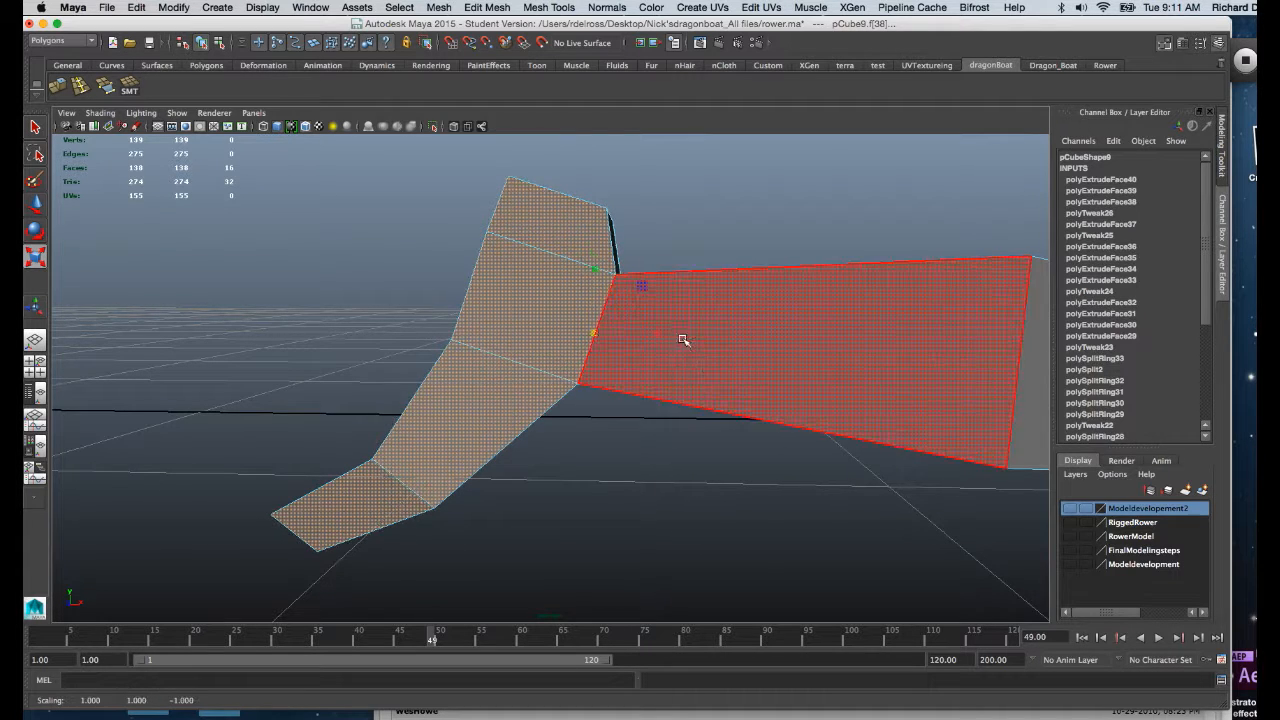
- Switch the mesh to edge selection and pick the side edge where the foot meets the lower leg
left_click_drag(700, 375, 620, 310, "alt")
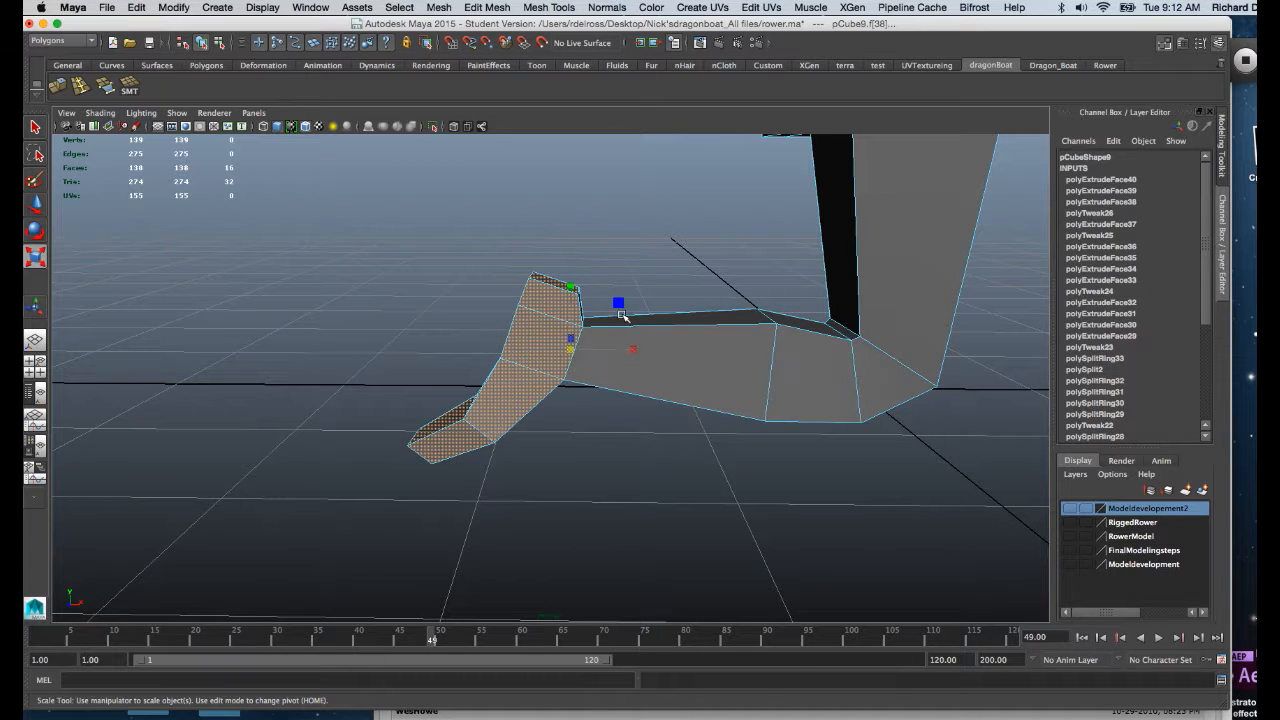
right_click_drag(623, 317, 622, 290)
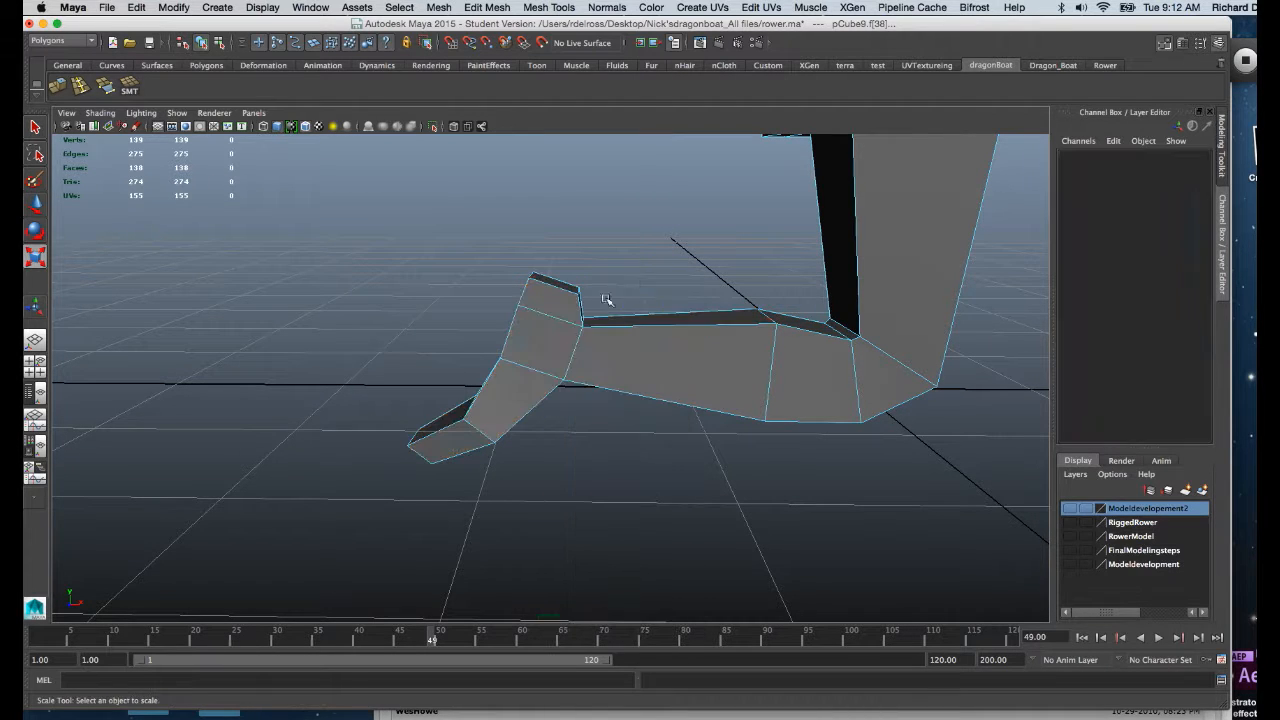
left_click(571, 354)
mouse_move(575, 354)
left_mouse_down()
mouse_move(626, 333)
mouse_move(621, 322)
mouse_move(578, 344)
mouse_move(586, 336)
mouse_move(576, 367)
left_mouse_up()
key("ctrl+z")
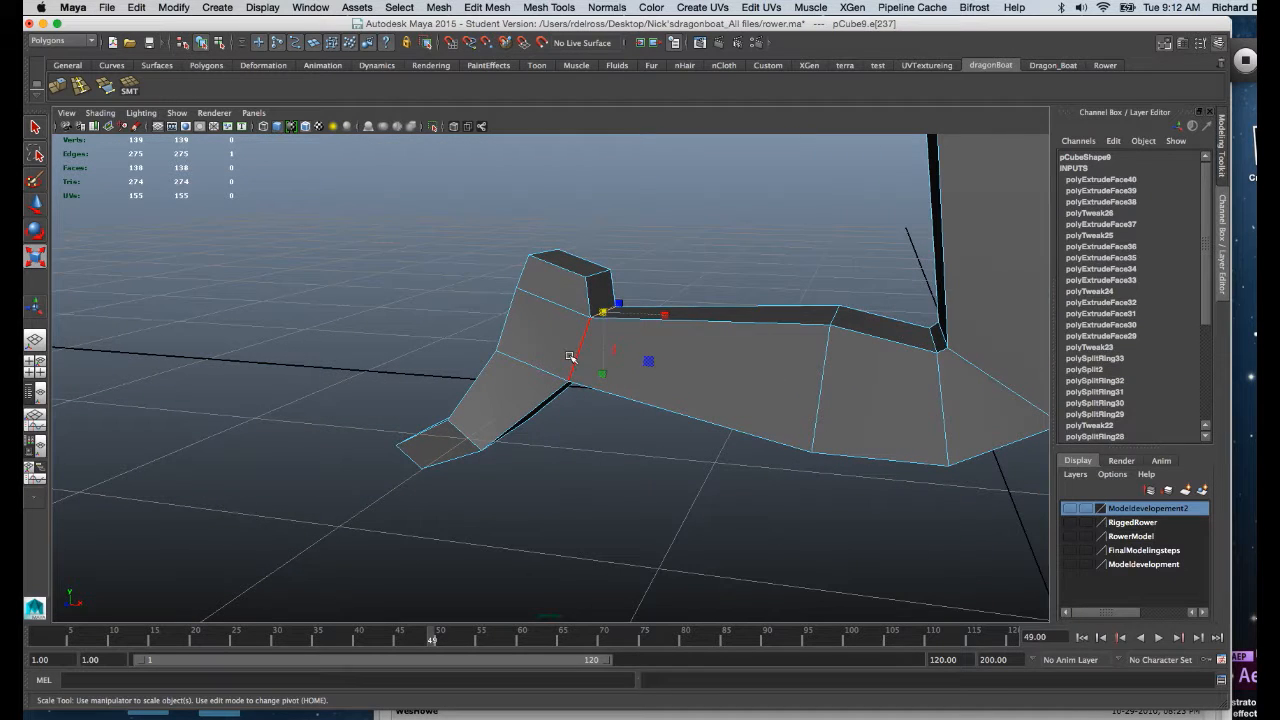
- Select the ring of edges around the ankle in wireframe display, scale it down uniformly, and restore shaded display
key("4")
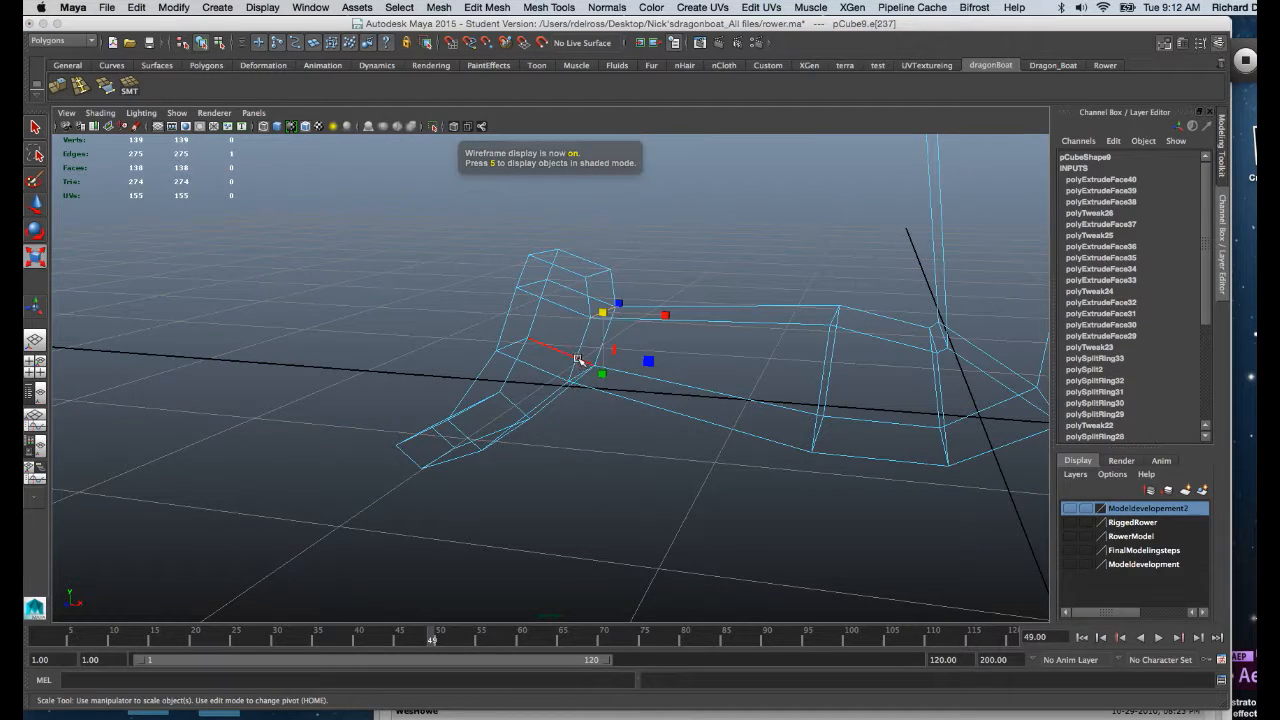
left_click(577, 356, "shift")
left_click(583, 376, "shift")
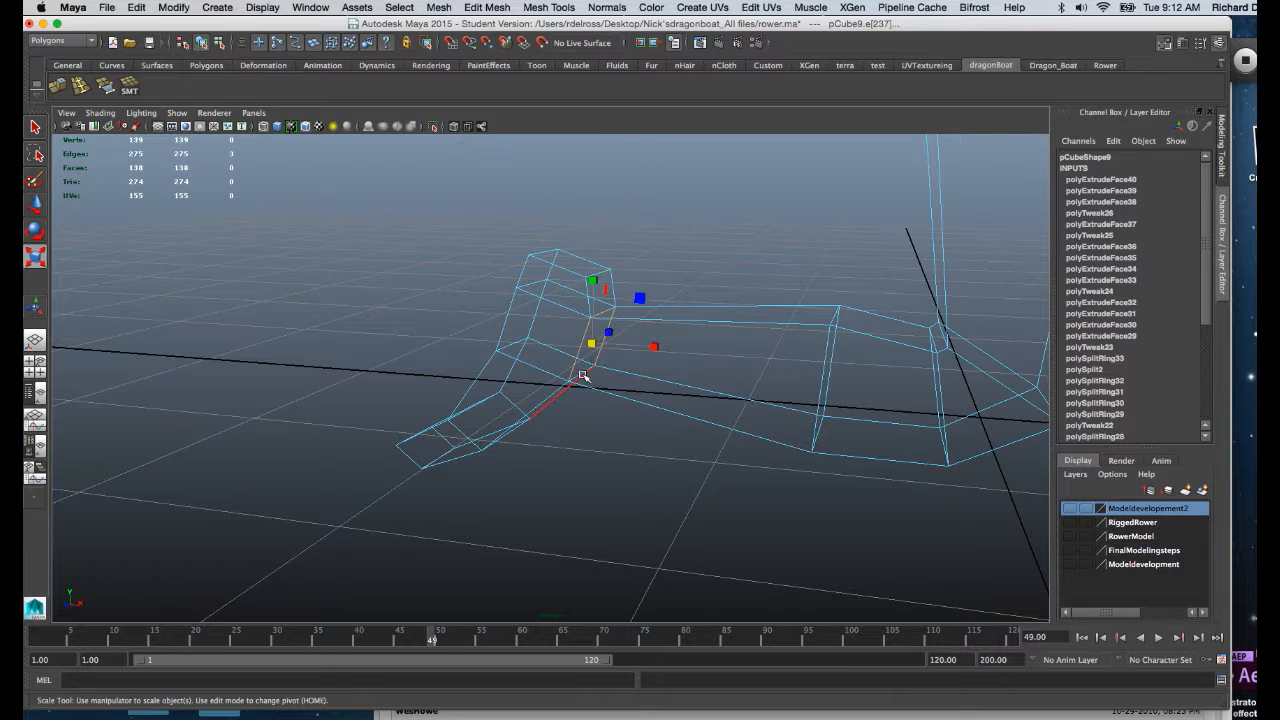
left_click_drag(585, 374, 634, 360, "alt")
left_click(588, 341)
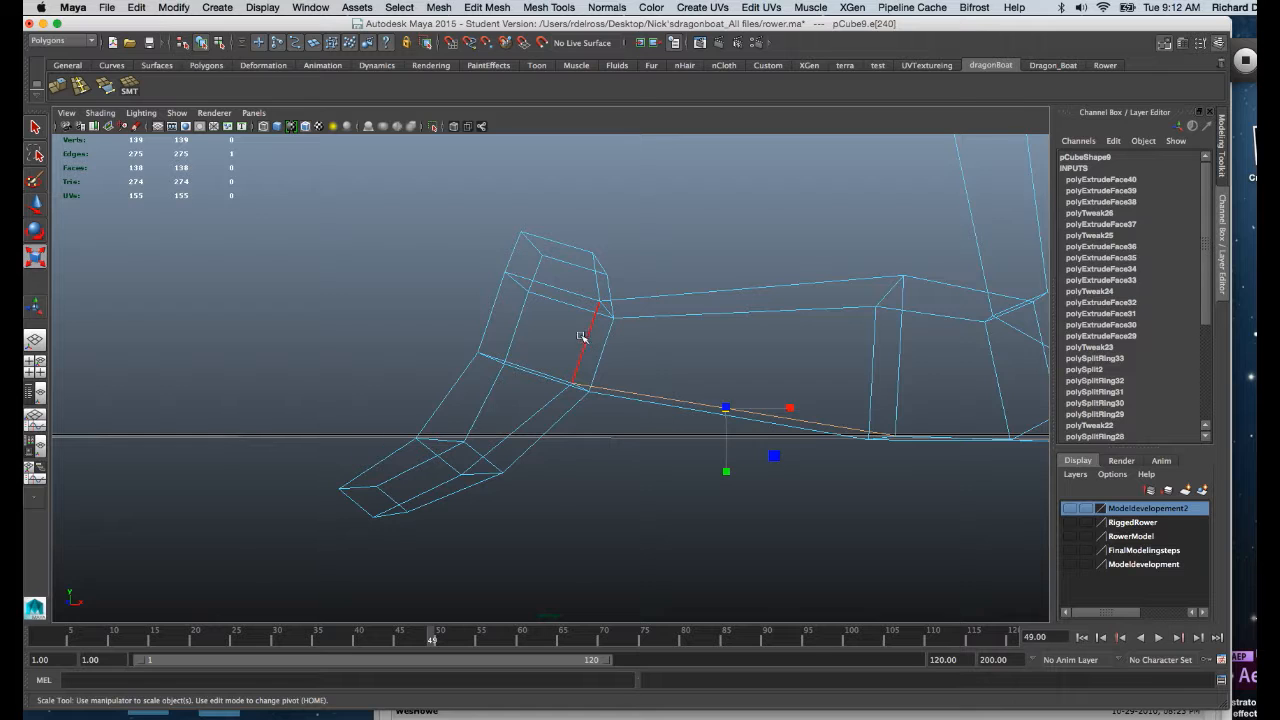
left_click(605, 352, "shift")
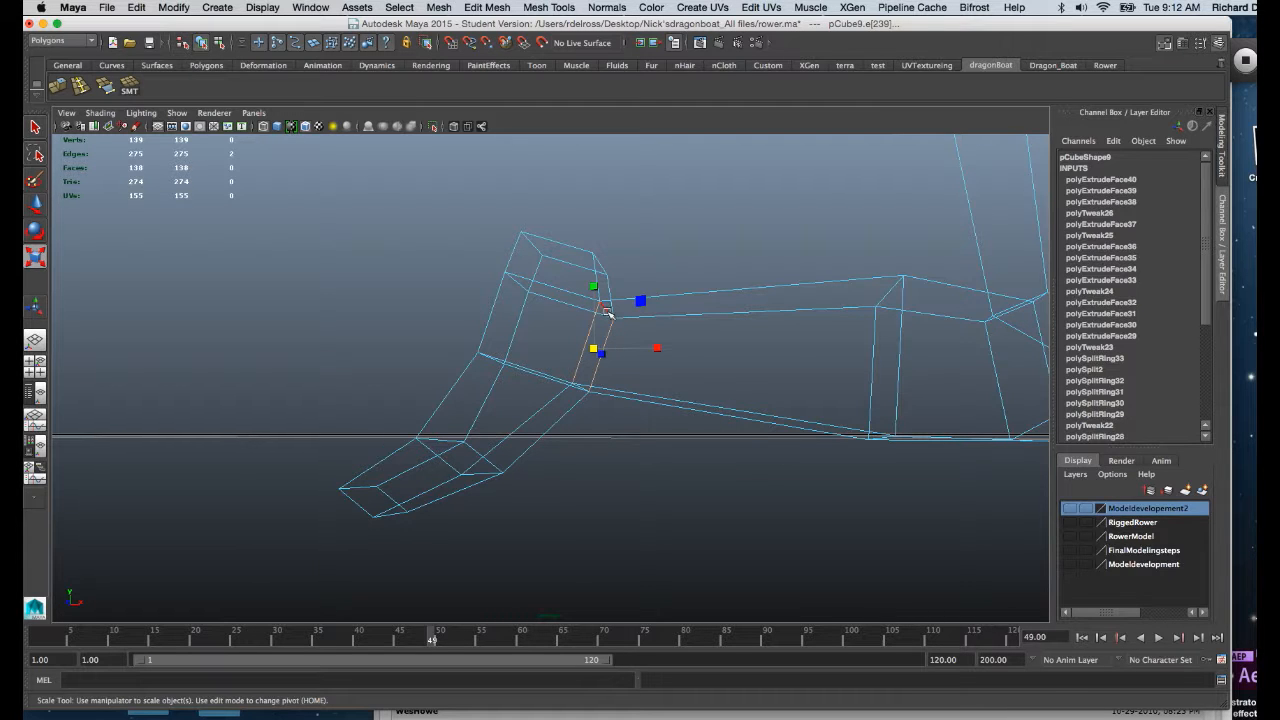
left_click_drag(631, 371, 617, 406, "alt")
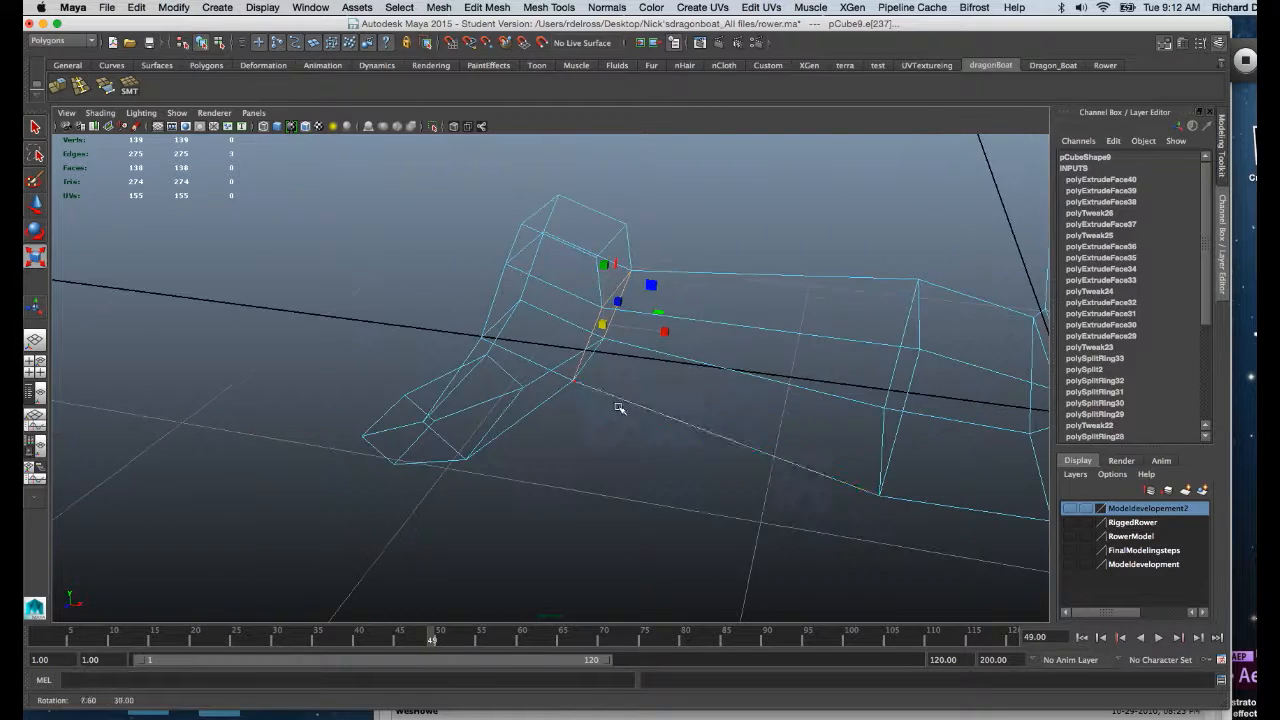
left_click_drag(603, 324, 590, 329)
key("5")
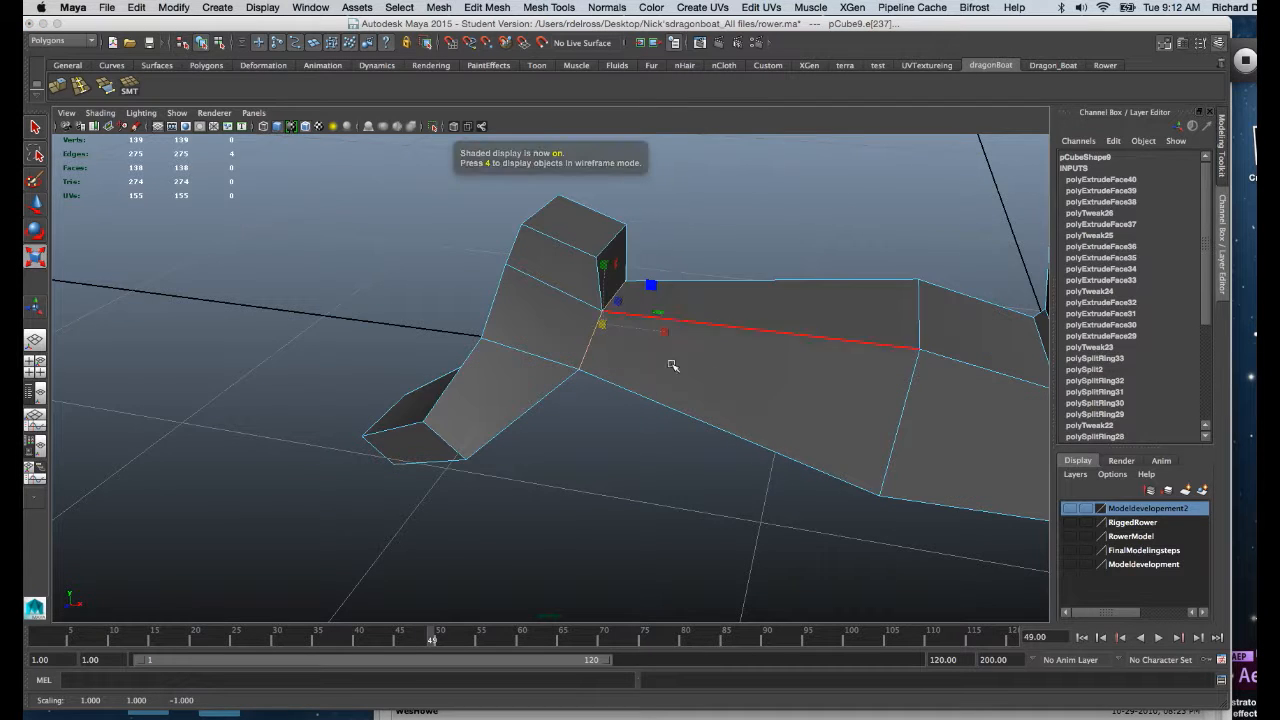
- Turn on smooth preview, return to object mode with nothing selected, and examine the kneeling leg and whole rower
left_click_drag(671, 363, 620, 390, "alt")
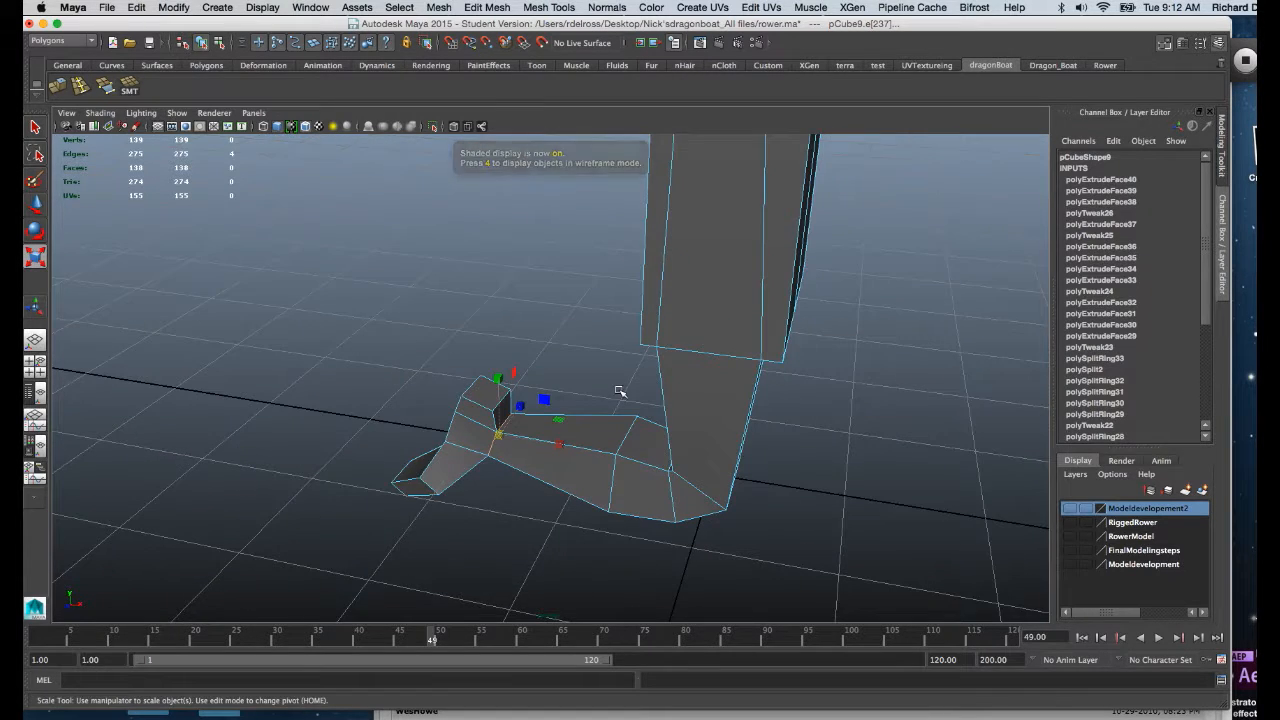
key("3")
right_click_drag(663, 286, 718, 289)
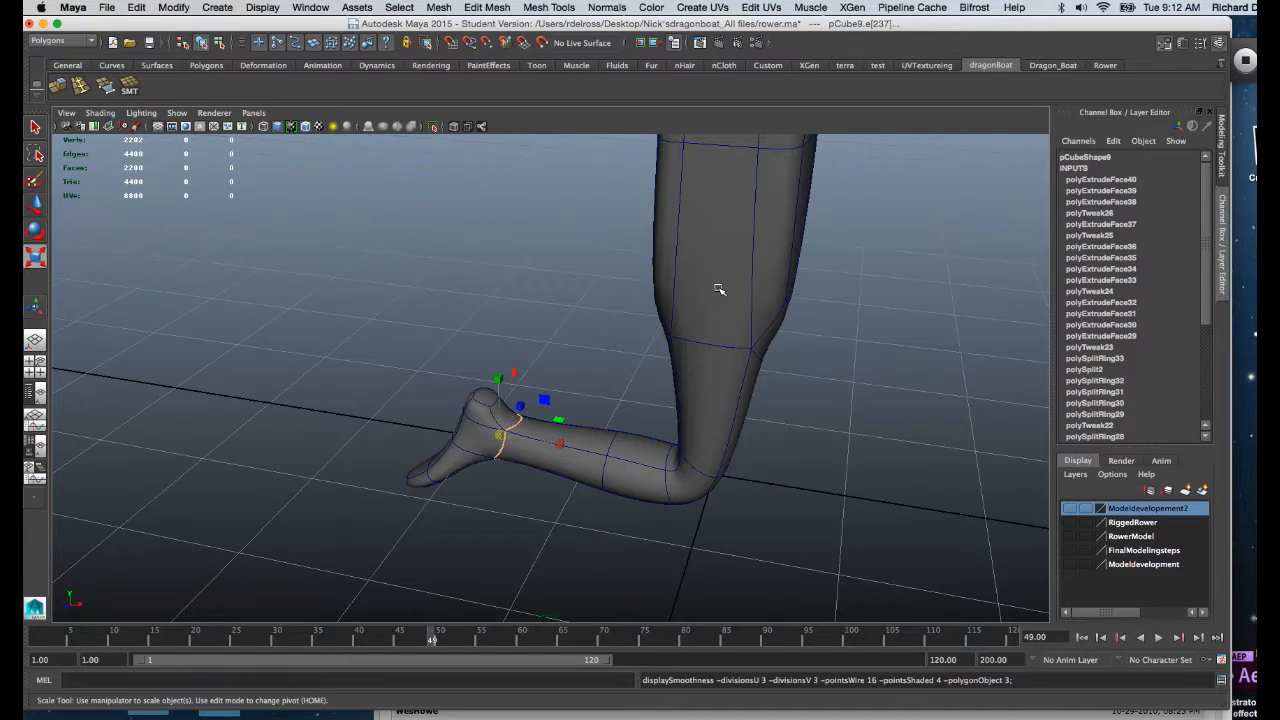
left_click(606, 295)
left_click_drag(602, 403, 516, 356, "alt")
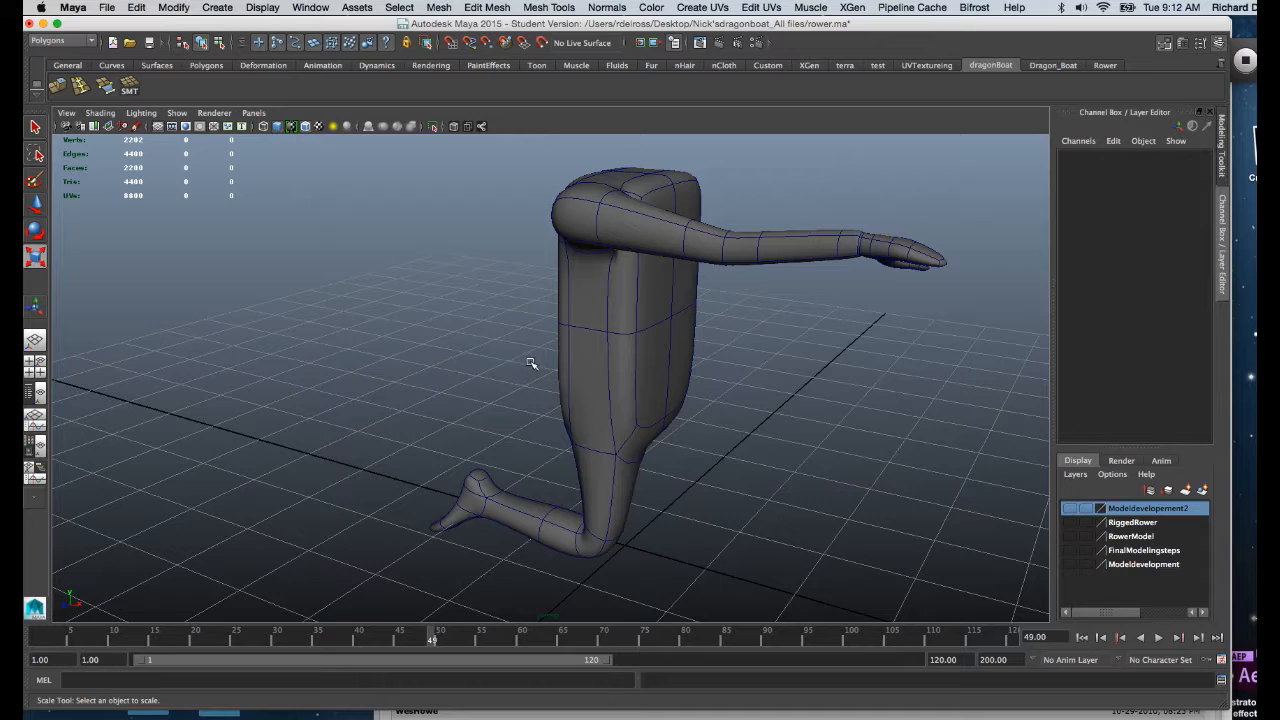